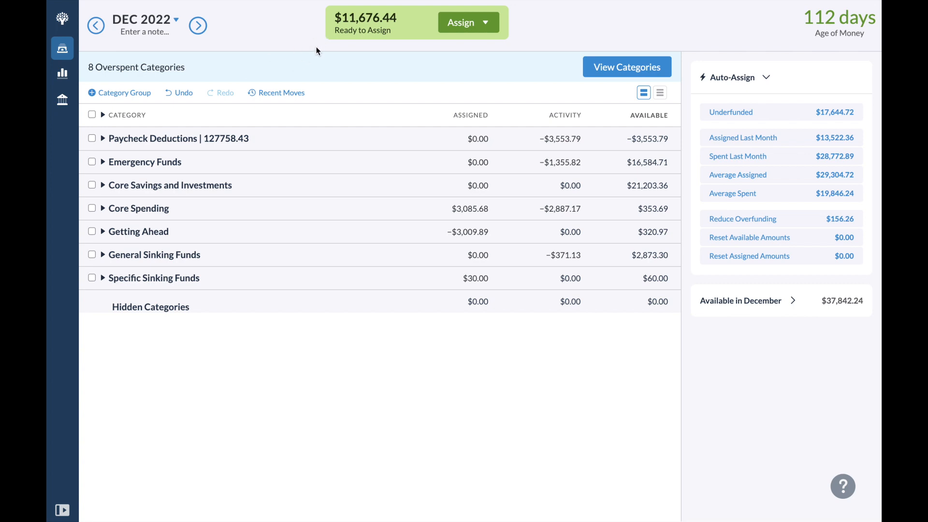
Step: Assign the underfunded amounts to all Paycheck Deductions categories and reset their available amounts to $0.00
{"action": "left_click", "coordinate": [103, 139]}
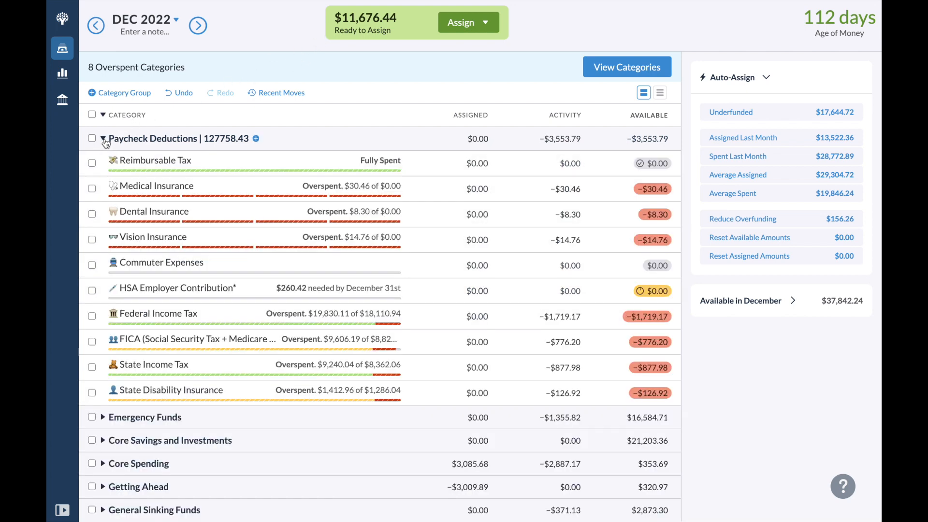
{"action": "left_click", "coordinate": [92, 138]}
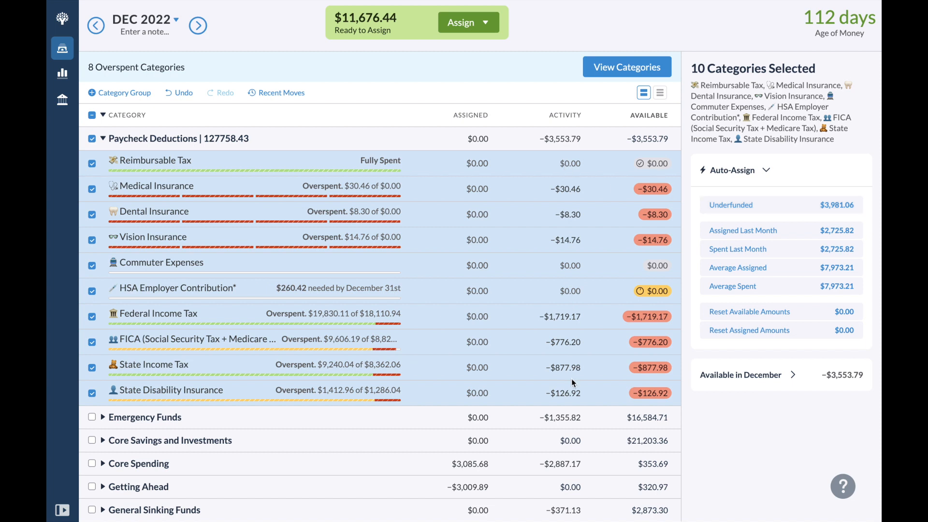
{"action": "left_click", "coordinate": [735, 212]}
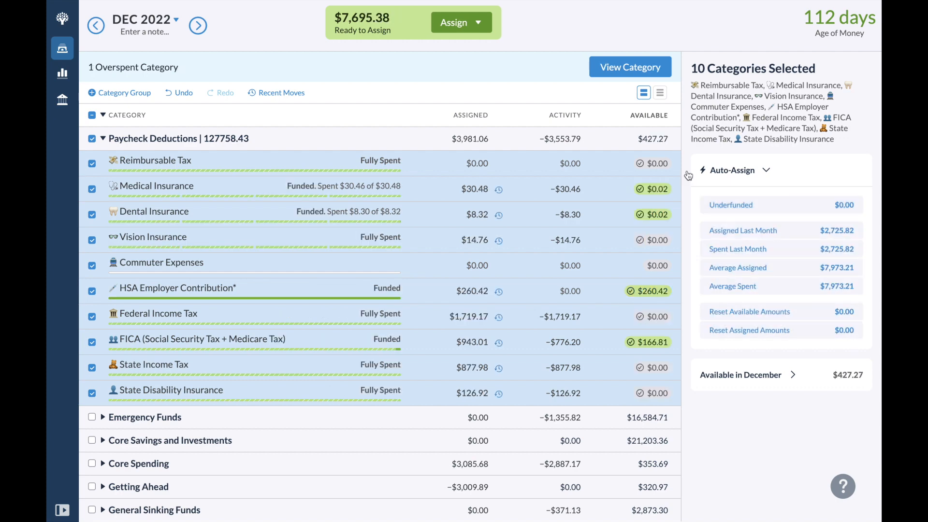
{"action": "left_click", "coordinate": [770, 317]}
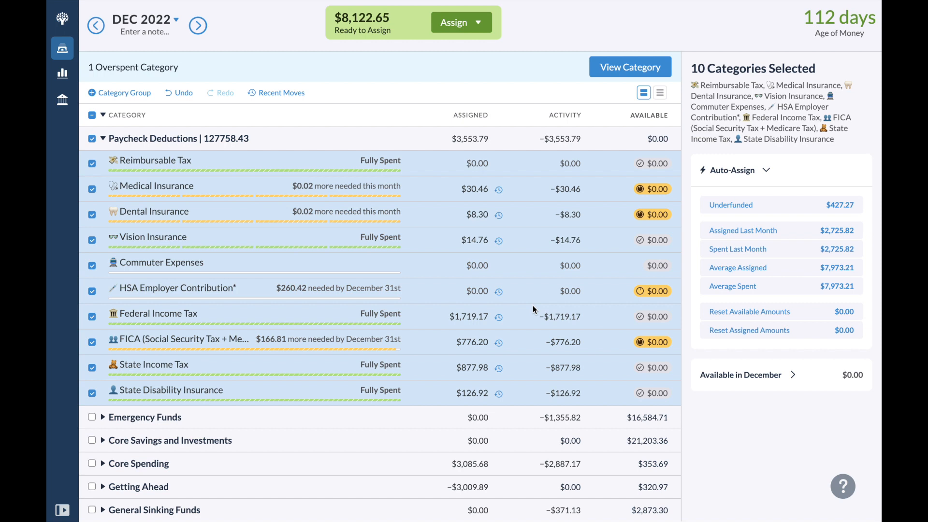
{"action": "left_click", "coordinate": [91, 139]}
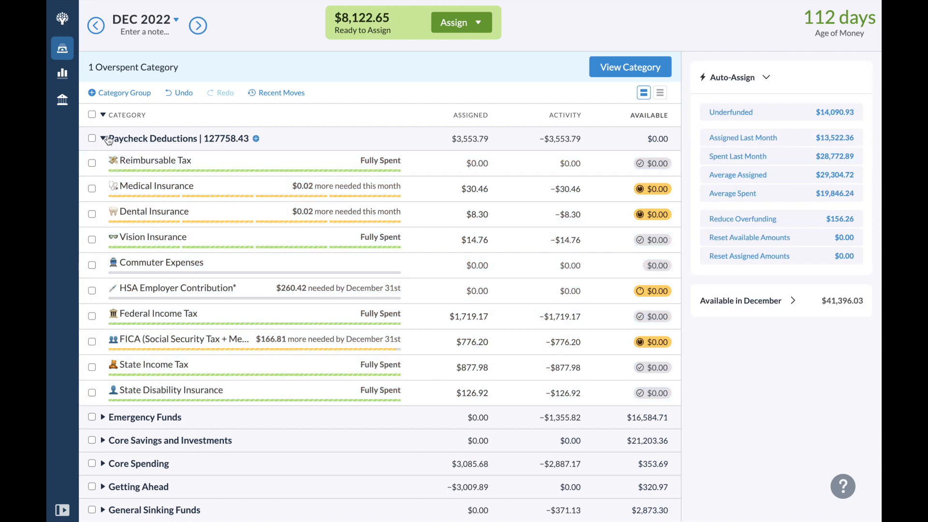
Step: Examine the spending targets and funded totals of the FICA, Federal Income Tax and State Income Tax categories
{"action": "left_click", "coordinate": [107, 139]}
{"action": "left_click", "coordinate": [108, 139]}
{"action": "left_click", "coordinate": [98, 344]}
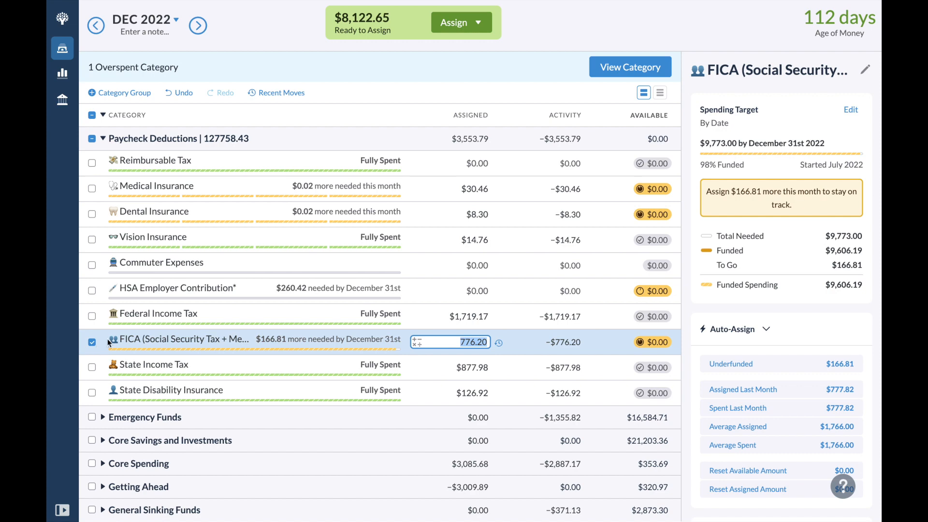
{"action": "left_click", "coordinate": [92, 342]}
{"action": "left_click", "coordinate": [92, 316]}
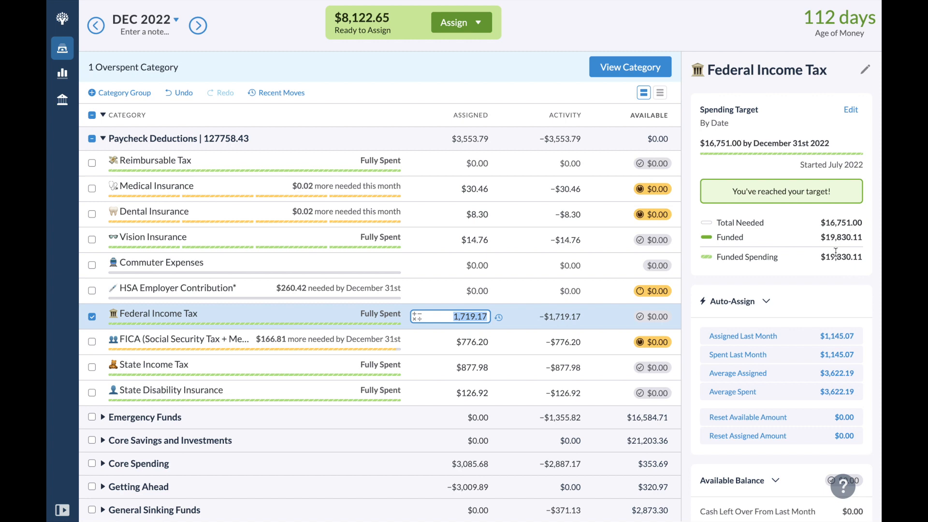
{"action": "left_click", "coordinate": [92, 317]}
{"action": "left_click", "coordinate": [92, 368]}
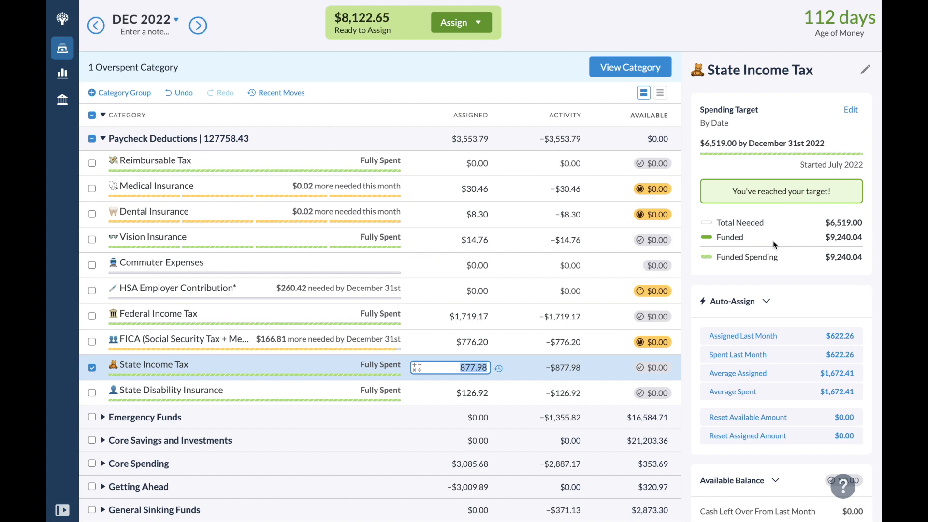
{"action": "left_click", "coordinate": [94, 369]}
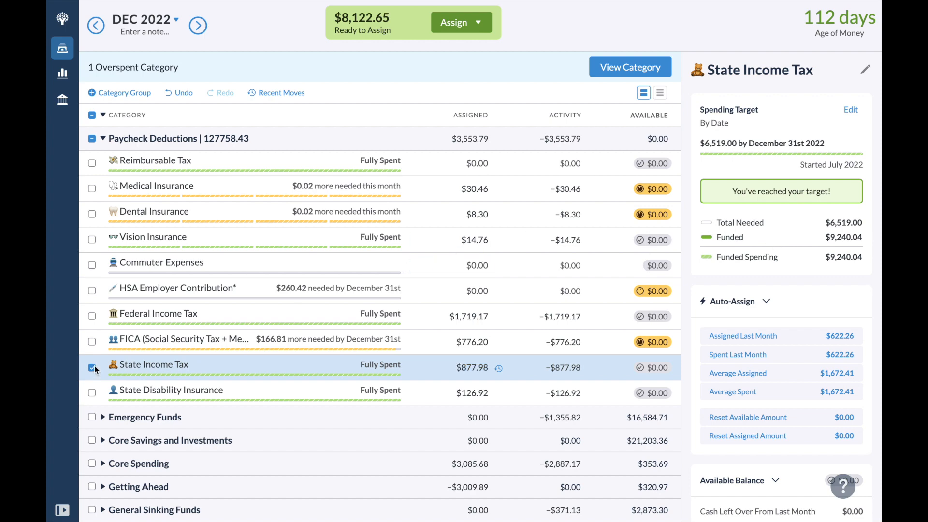
Step: Check the Reimbursable Tax target, and review Federal Income Tax and State Income Tax together for comparison
{"action": "left_click", "coordinate": [96, 165]}
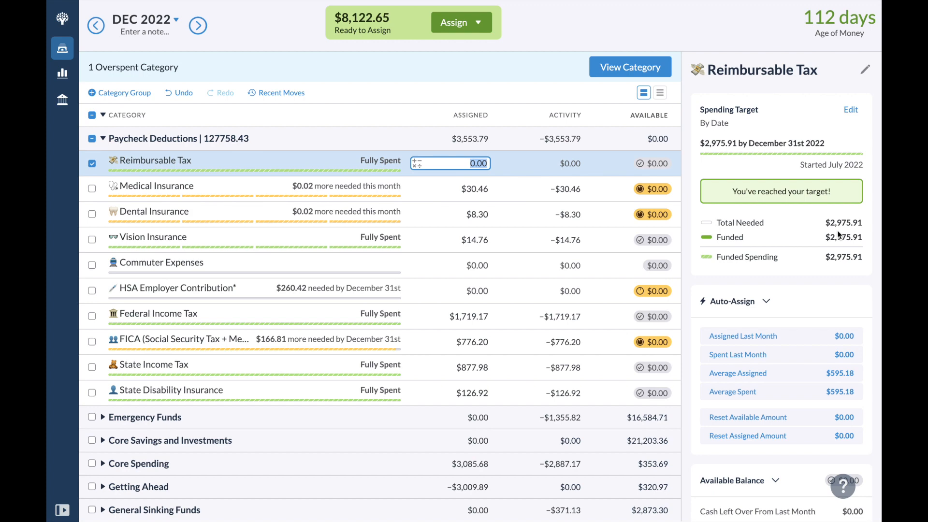
{"action": "left_click", "coordinate": [92, 163]}
{"action": "left_click", "coordinate": [91, 316]}
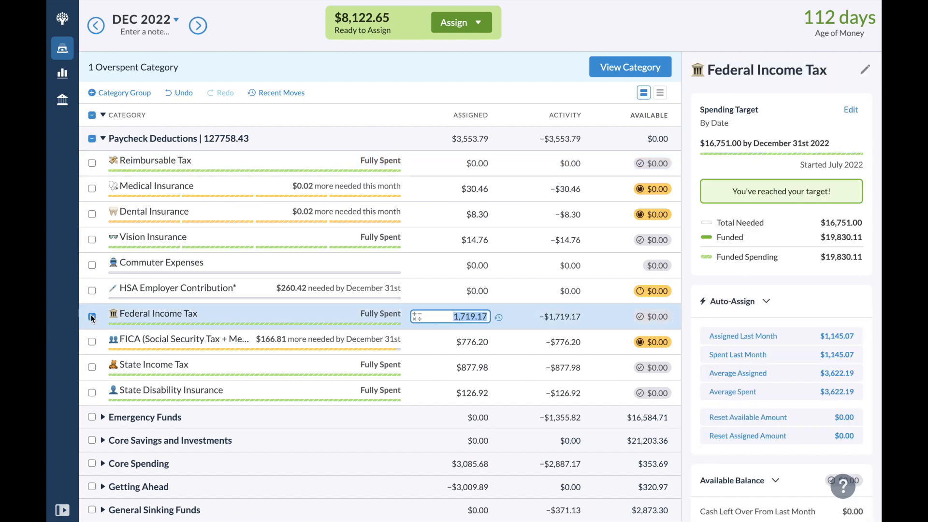
{"action": "left_click", "coordinate": [91, 368]}
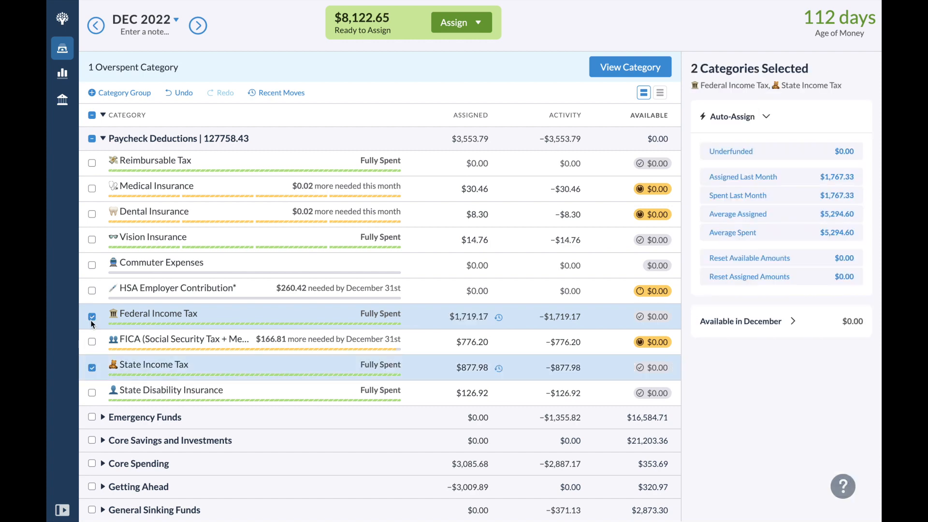
{"action": "left_click", "coordinate": [91, 317]}
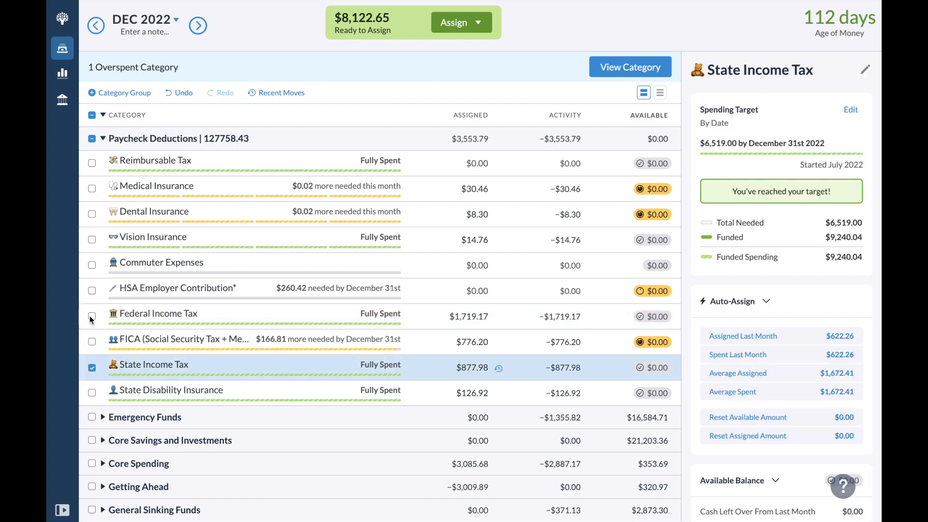
{"action": "left_click", "coordinate": [92, 368]}
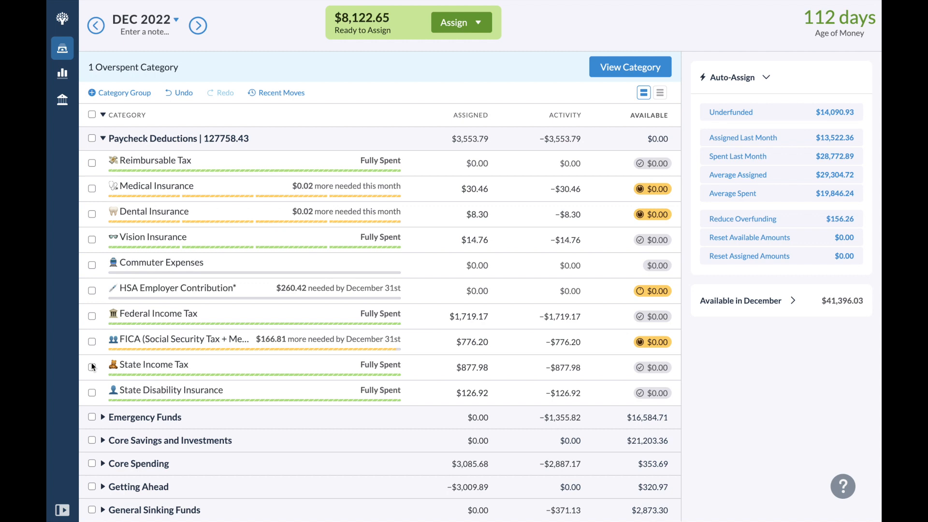
{"action": "left_click", "coordinate": [92, 367]}
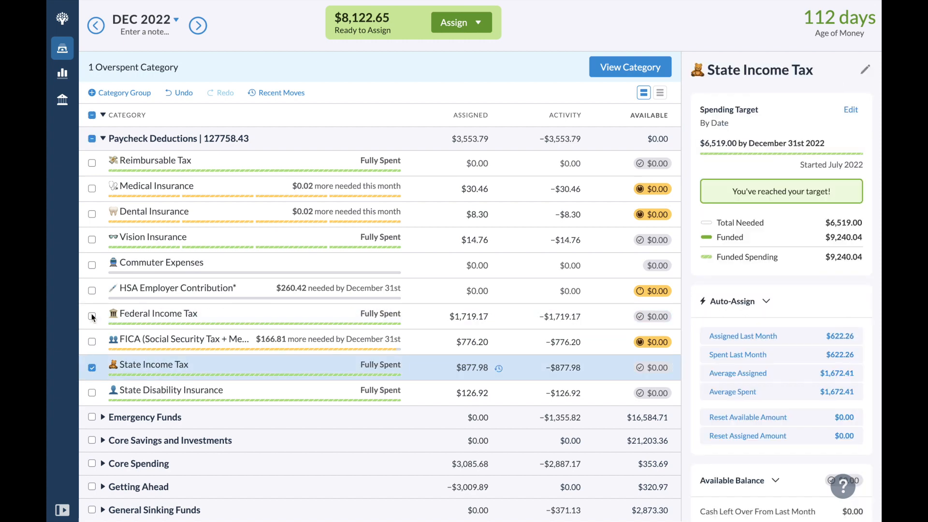
{"action": "left_click", "coordinate": [92, 367]}
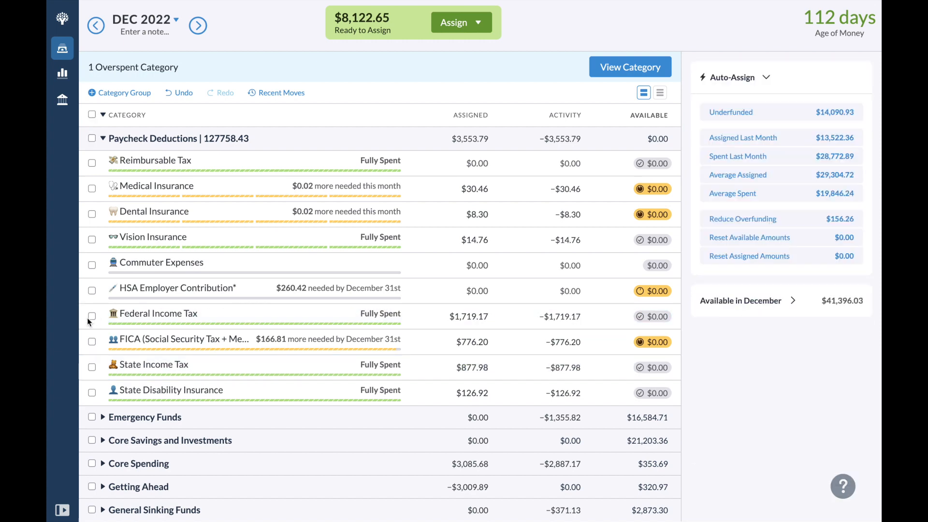
Step: Review the Emergency Funds group and the December activity transactions of its HSA Contribution category
{"action": "left_click", "coordinate": [103, 139]}
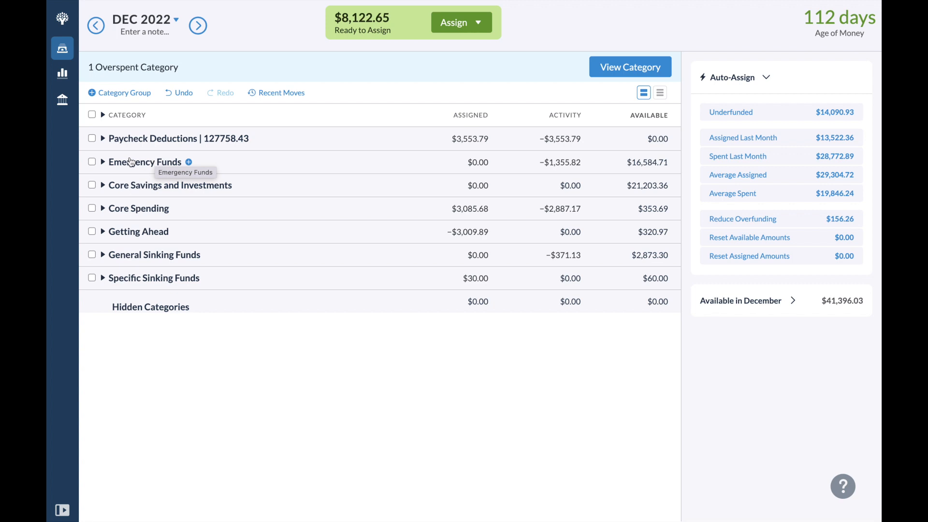
{"action": "left_click", "coordinate": [103, 163]}
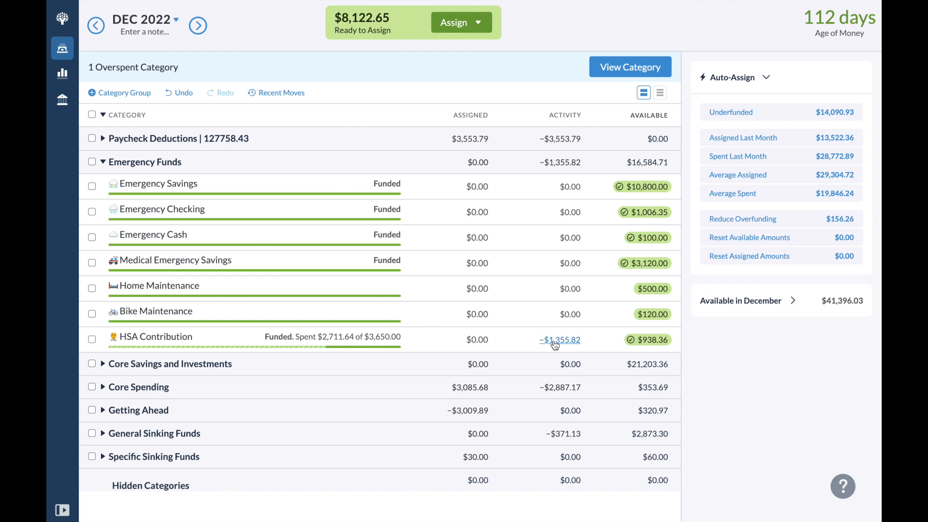
{"action": "left_click", "coordinate": [578, 344]}
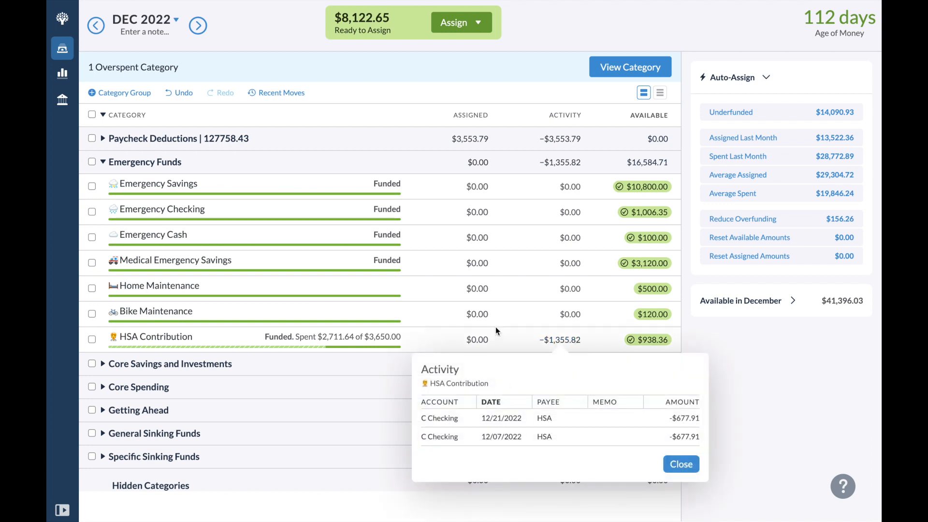
{"action": "left_click", "coordinate": [543, 340]}
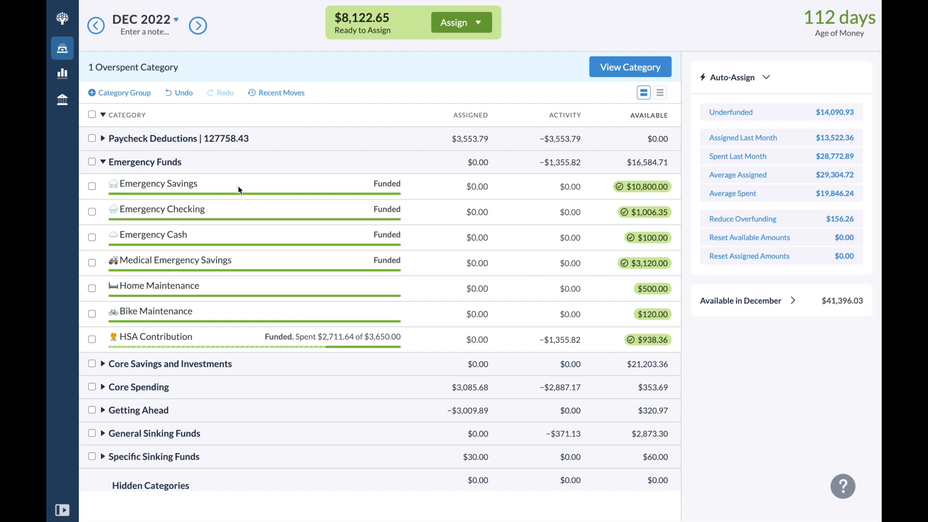
{"action": "left_click", "coordinate": [104, 162]}
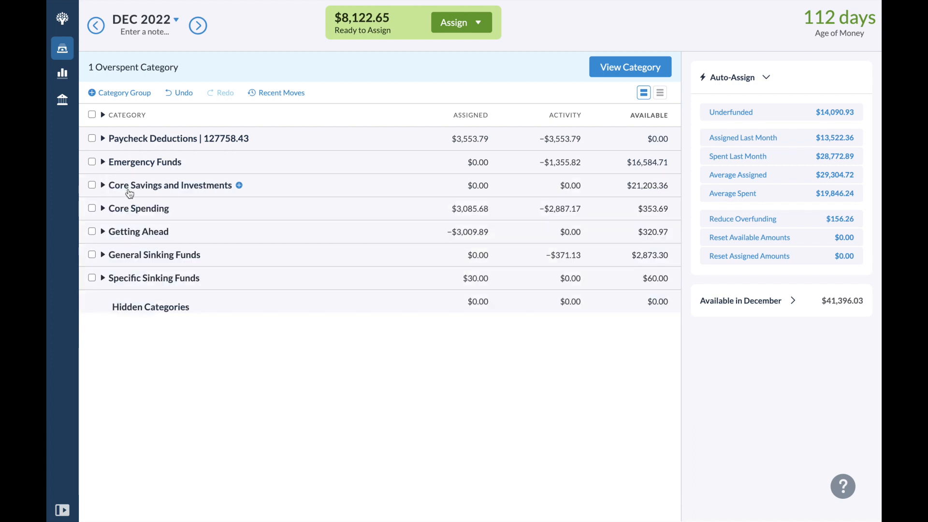
Step: Assign the underfunded $2,949.89 to Next Month's Holding in the Getting Ahead group
{"action": "left_click", "coordinate": [103, 232]}
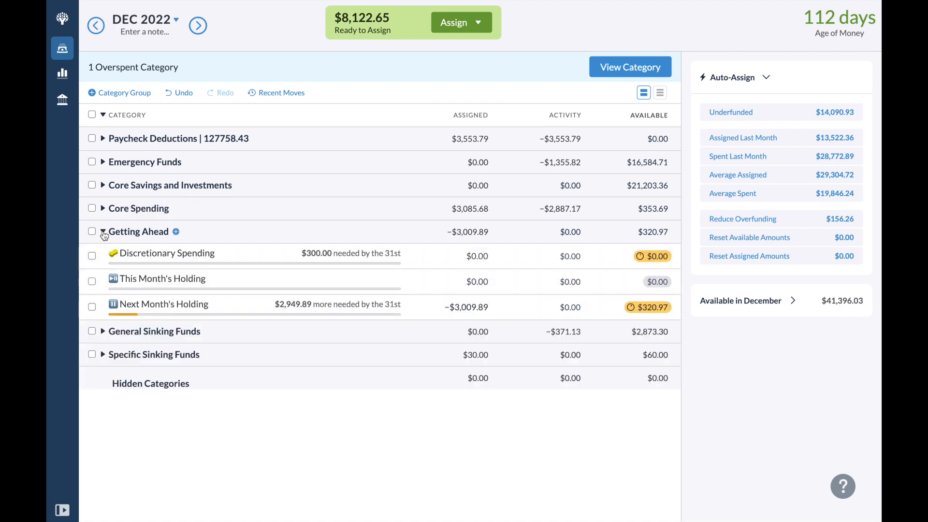
{"action": "left_click", "coordinate": [92, 307]}
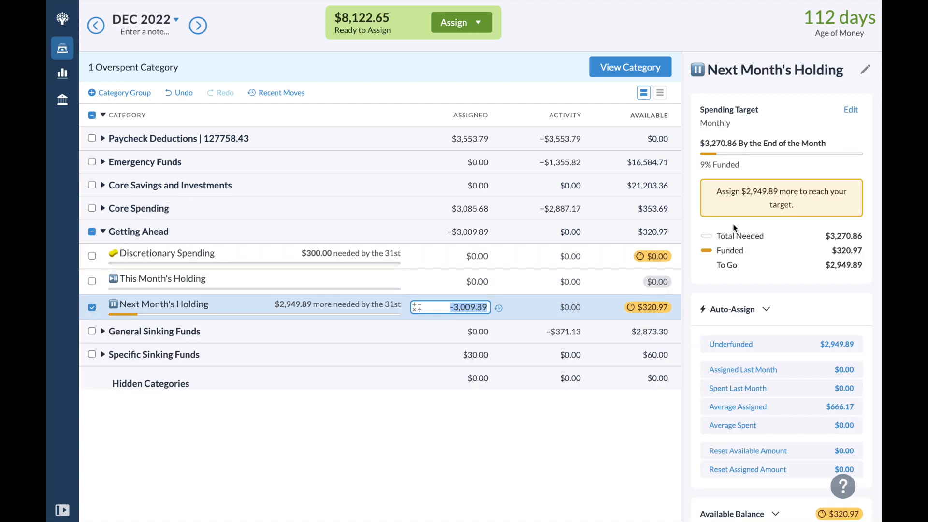
{"action": "left_click", "coordinate": [825, 345]}
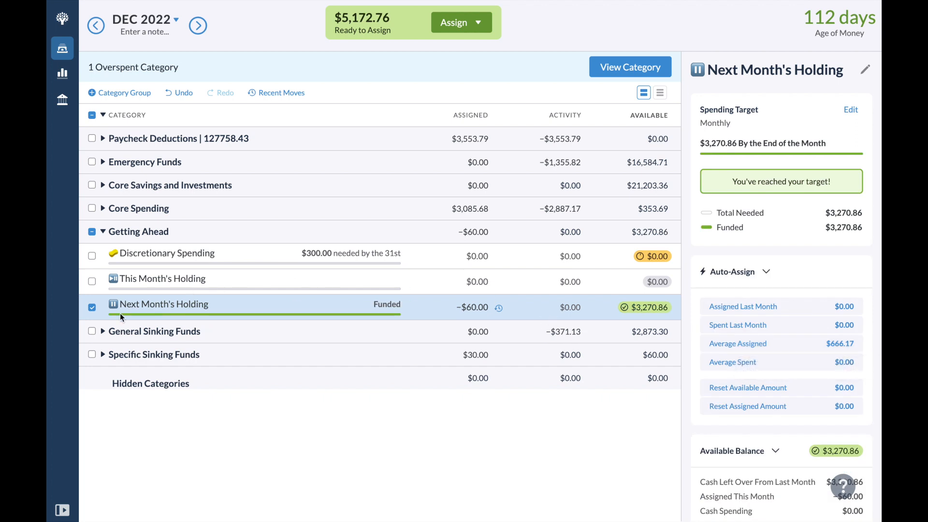
{"action": "left_click", "coordinate": [91, 307]}
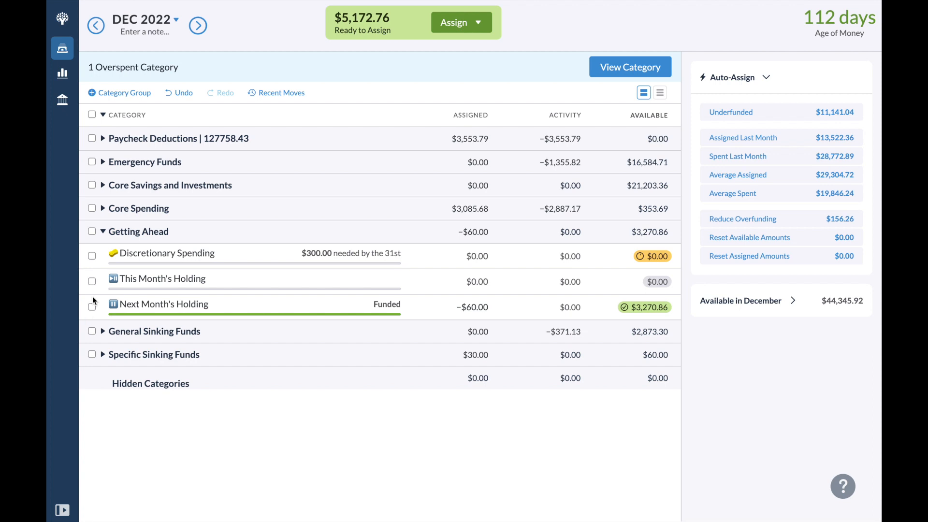
Step: Assign the underfunded $3,707.57 to Relocation Bonus (18 Months) in the Core Savings and Investments group
{"action": "left_click", "coordinate": [103, 186]}
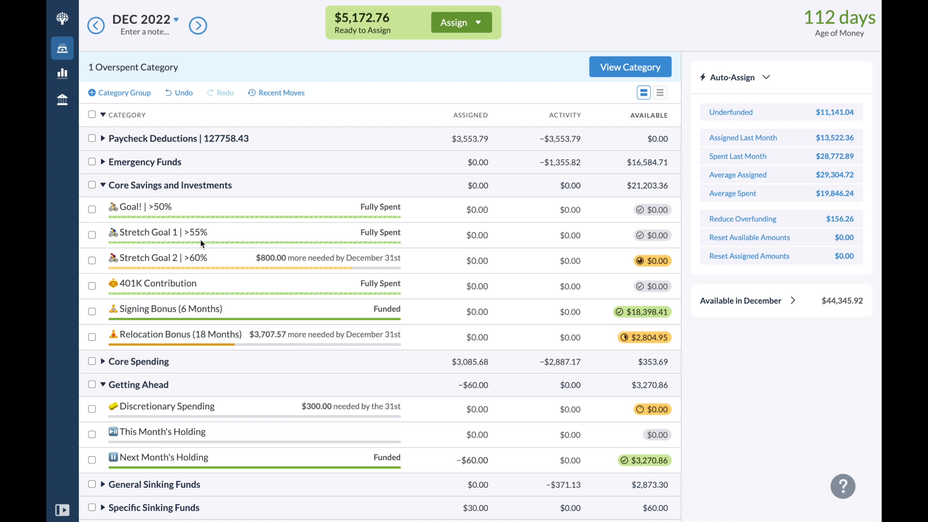
{"action": "left_click", "coordinate": [92, 337]}
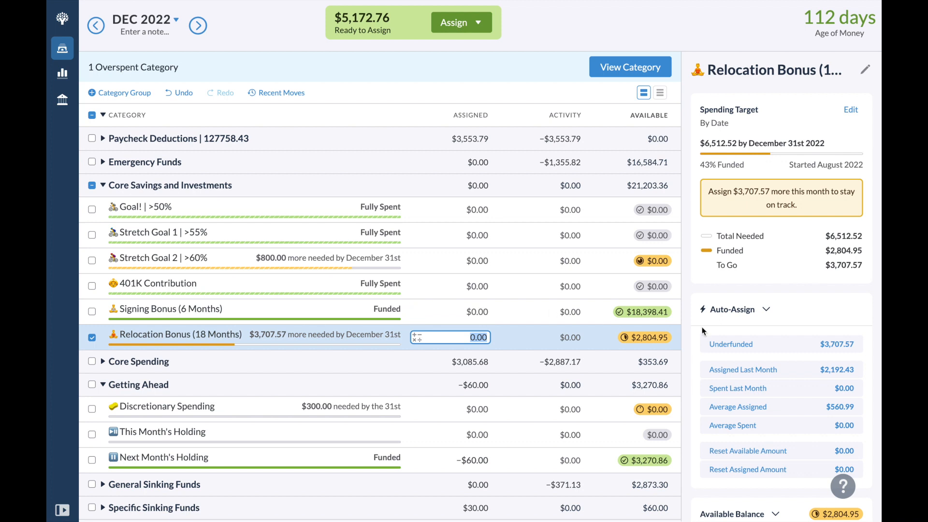
{"action": "left_click", "coordinate": [813, 346]}
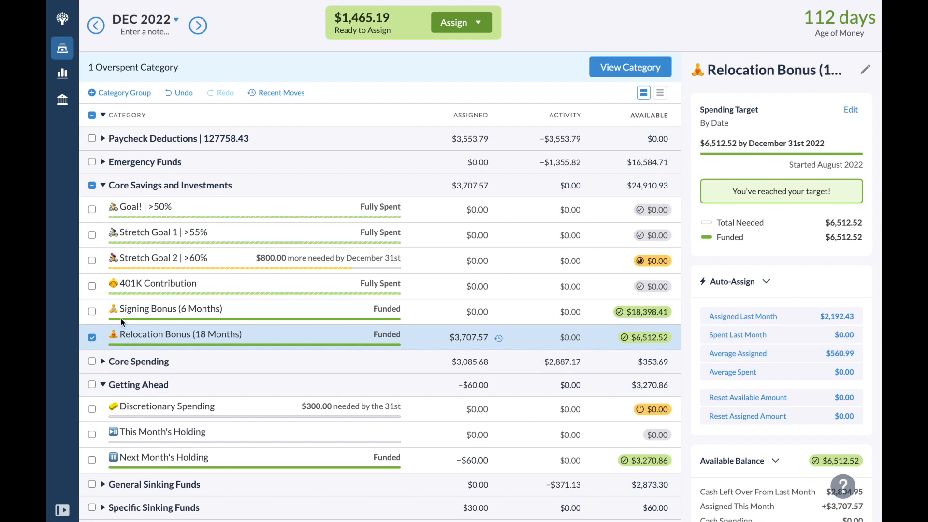
{"action": "left_click", "coordinate": [92, 339]}
Step: Assign the underfunded $800.00 to Stretch Goal 2 | >60% and collapse the Core Savings and Investments group
{"action": "left_click", "coordinate": [92, 261]}
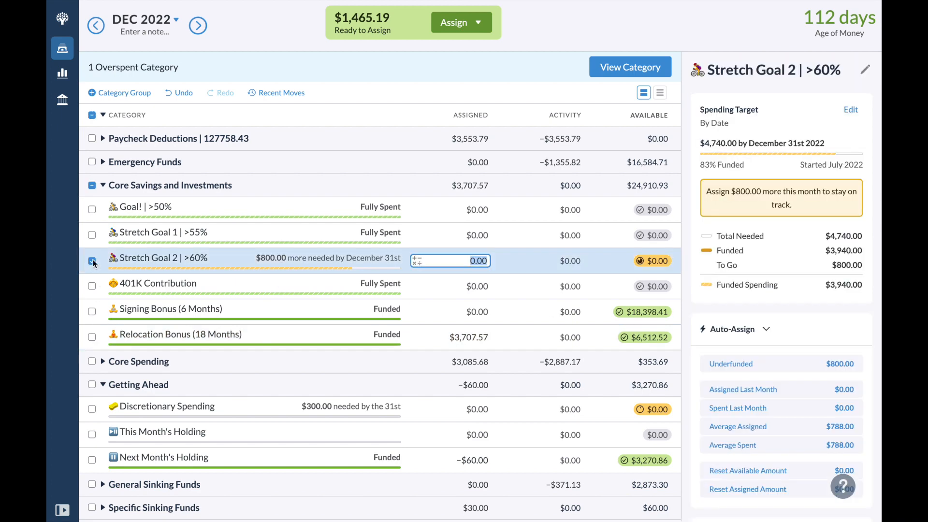
{"action": "left_click", "coordinate": [802, 364]}
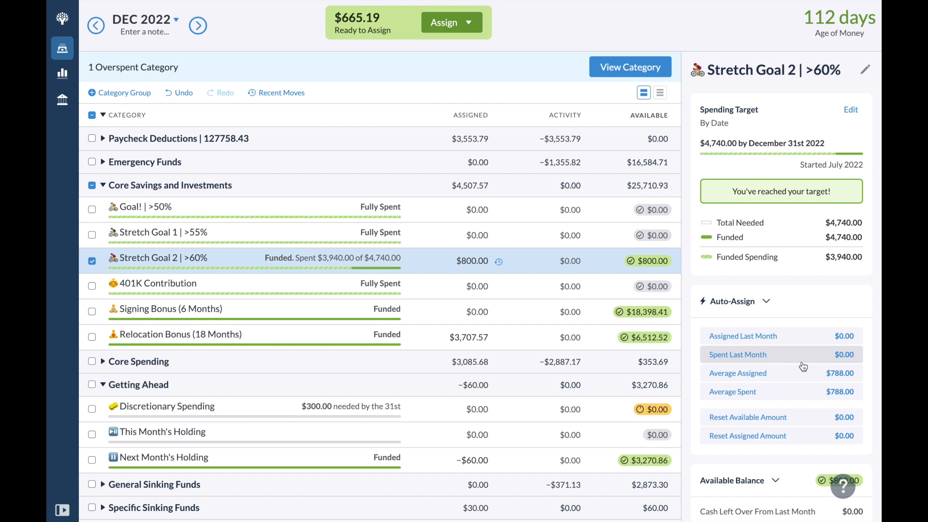
{"action": "left_click", "coordinate": [90, 263]}
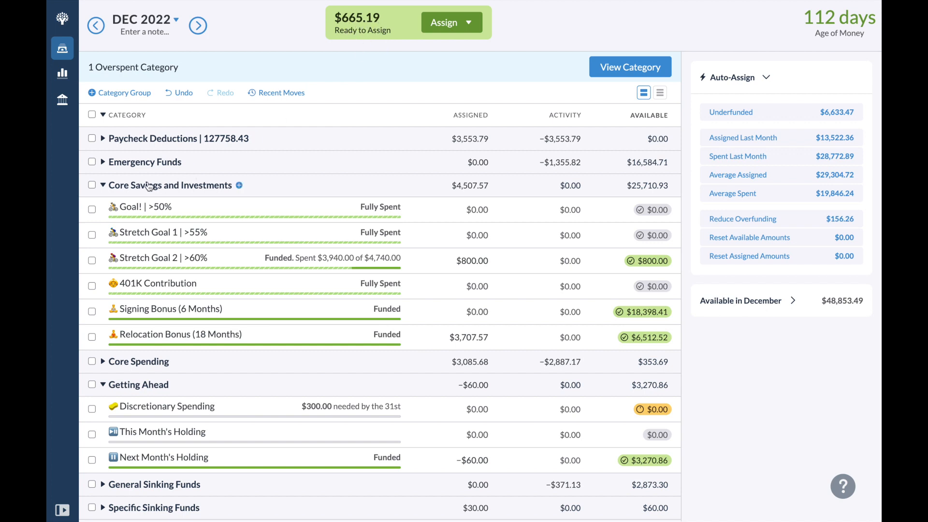
{"action": "left_click", "coordinate": [103, 186]}
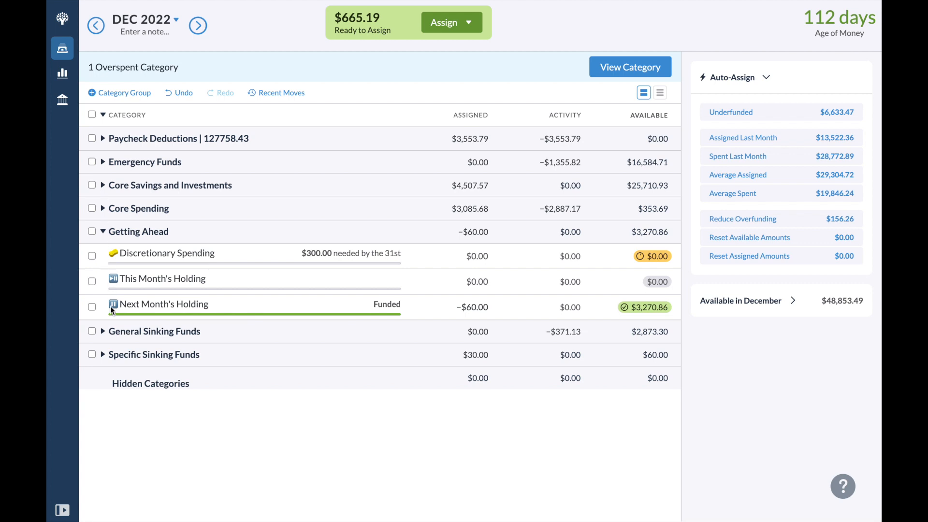
Step: Expand the General Sinking Funds group and open the Specific Sinking Funds budget in a new tab
{"action": "left_click", "coordinate": [107, 332]}
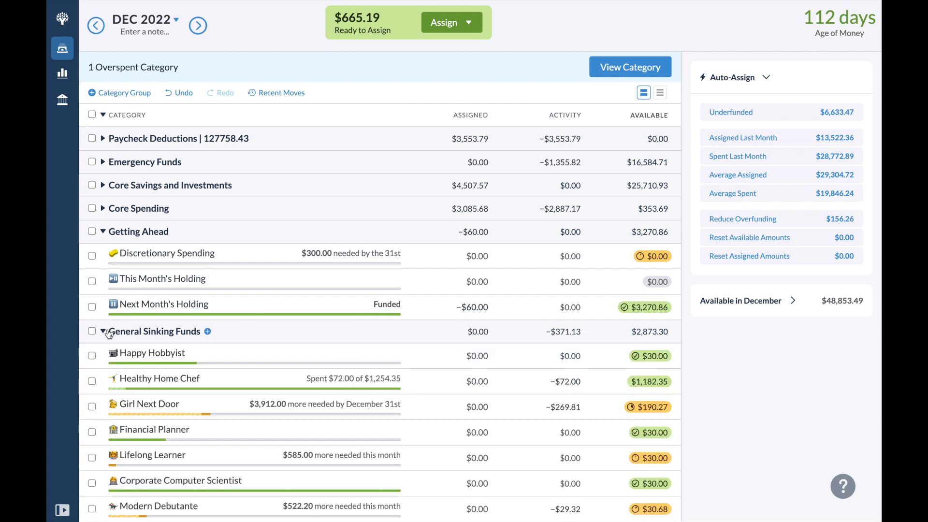
{"action": "scroll", "coordinate": [108, 332], "scroll_direction": "down", "scroll_amount": 3}
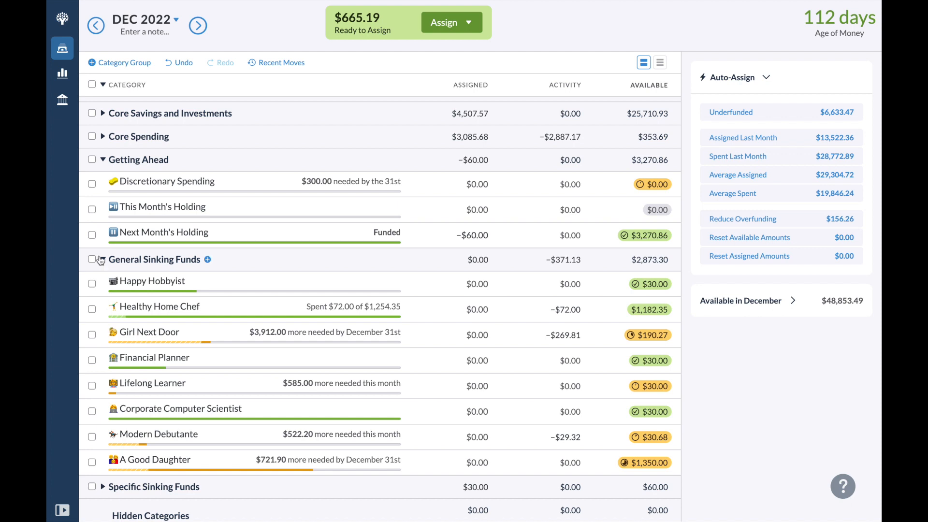
{"action": "left_click", "coordinate": [63, 19]}
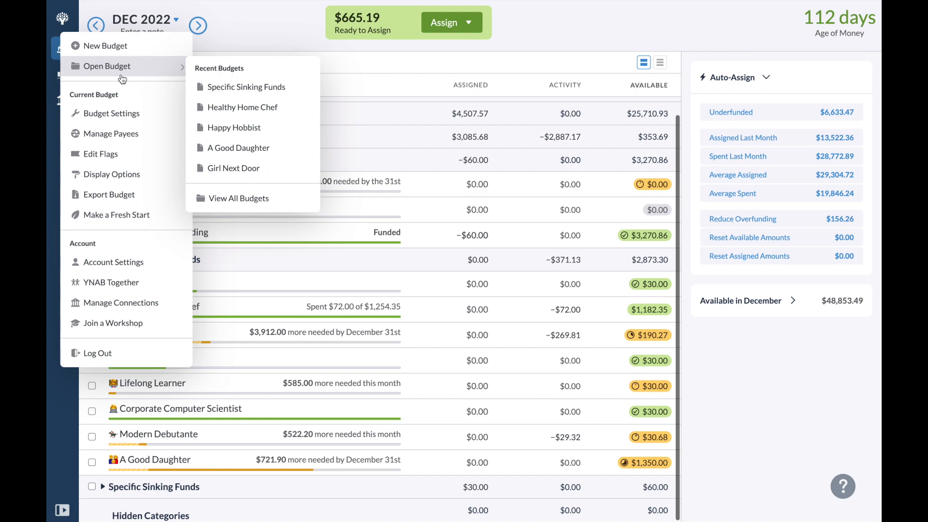
{"action": "mouse_move", "coordinate": [145, 66]}
{"action": "right_click", "coordinate": [216, 87]}
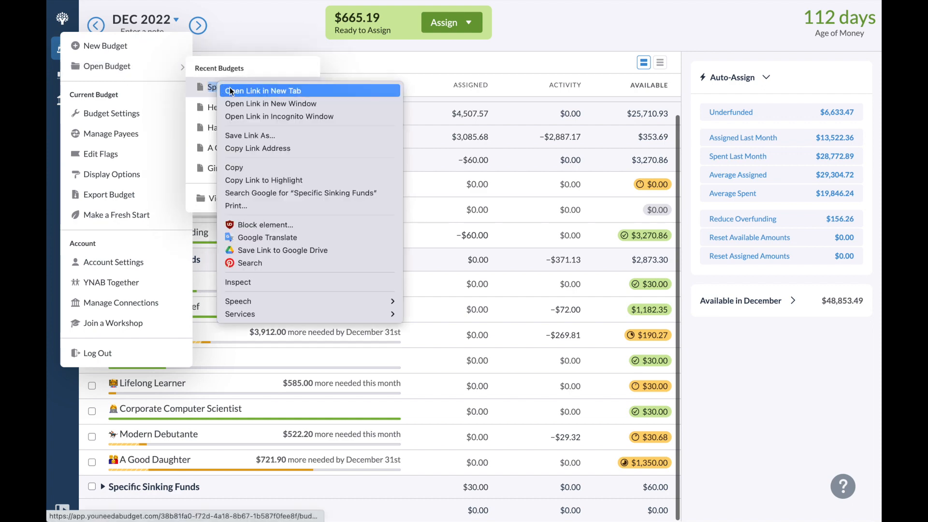
{"action": "left_click", "coordinate": [230, 90]}
{"action": "left_click", "coordinate": [244, 30]}
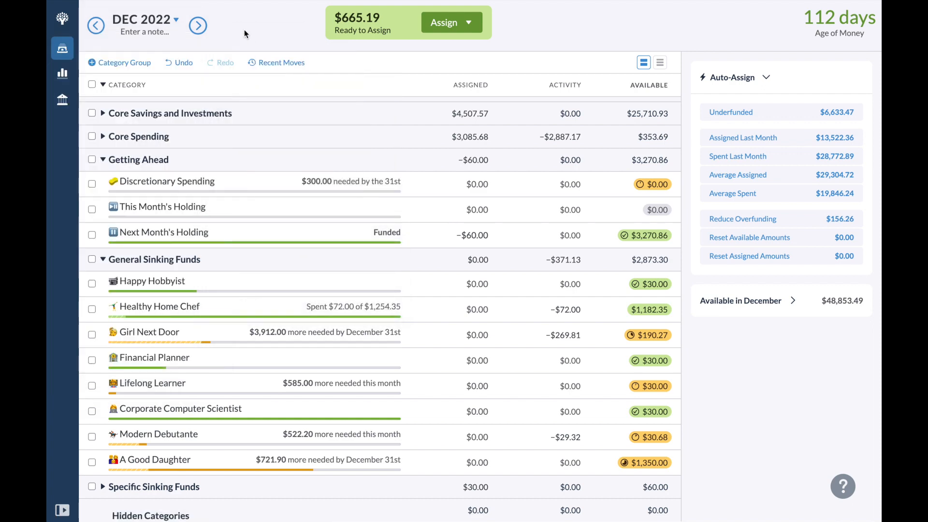
{"action": "key", "text": "ctrl+Tab"}
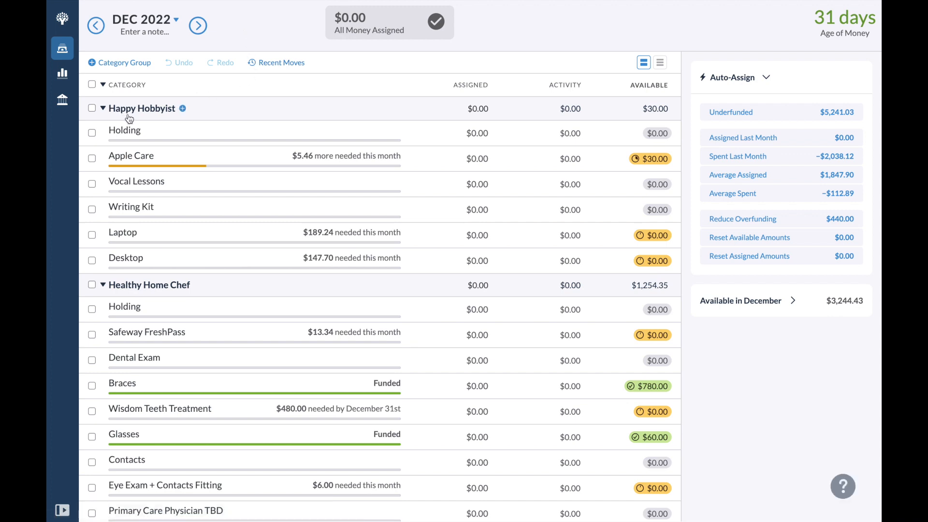
Step: Review the sinking fund categories and their needed amounts, collapsing the Happy Hobbyist and Healthy Home Chef groups along the way
{"action": "scroll", "coordinate": [191, 150], "scroll_direction": "down", "scroll_amount": 1}
{"action": "scroll", "coordinate": [191, 148], "scroll_direction": "up", "scroll_amount": 1}
{"action": "left_click", "coordinate": [103, 109]}
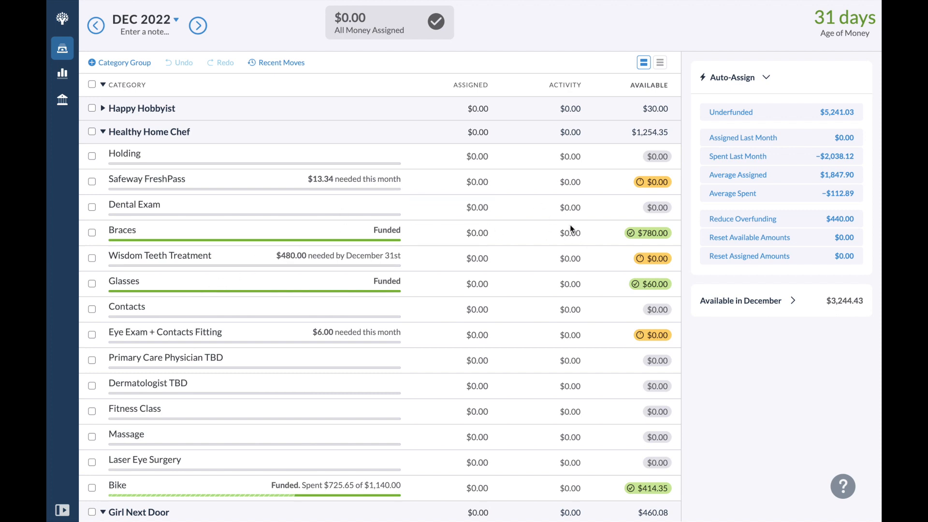
{"action": "left_click", "coordinate": [103, 132]}
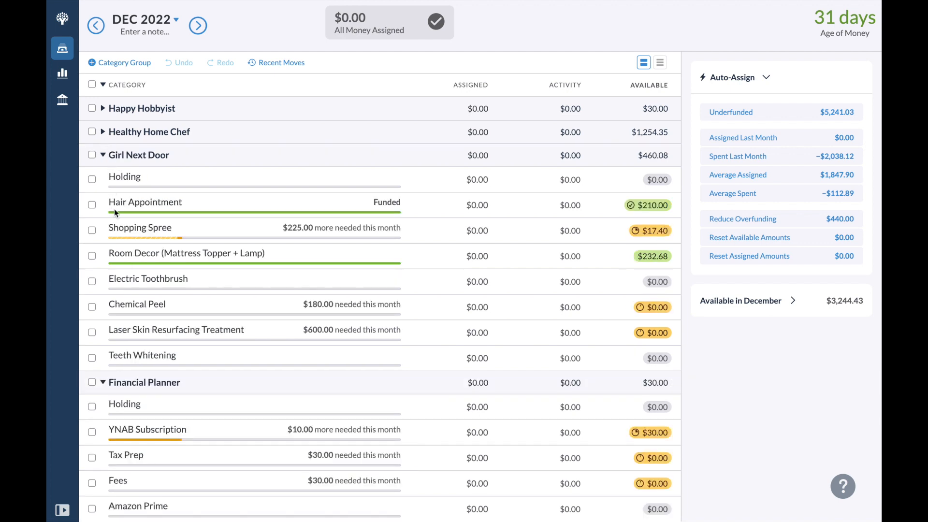
{"action": "scroll", "coordinate": [114, 209], "scroll_direction": "down", "scroll_amount": 1}
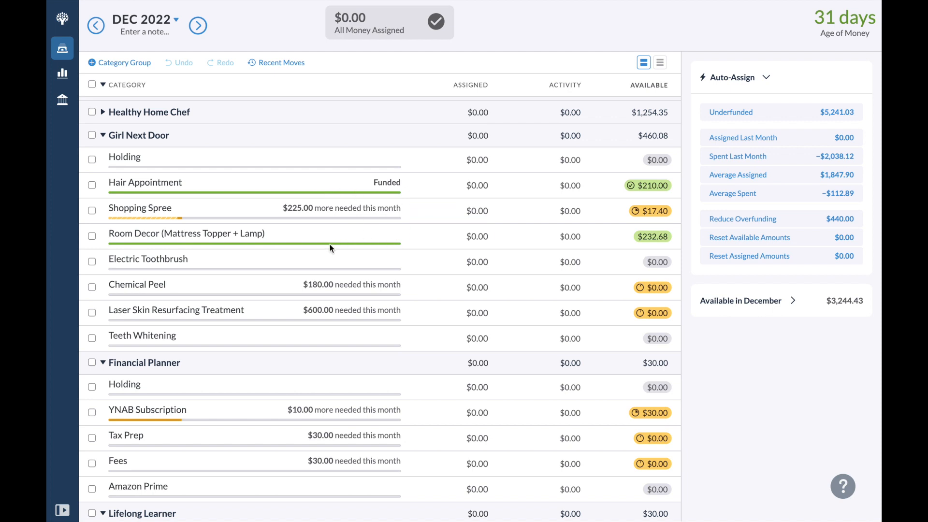
{"action": "scroll", "coordinate": [311, 271], "scroll_direction": "down", "scroll_amount": 1}
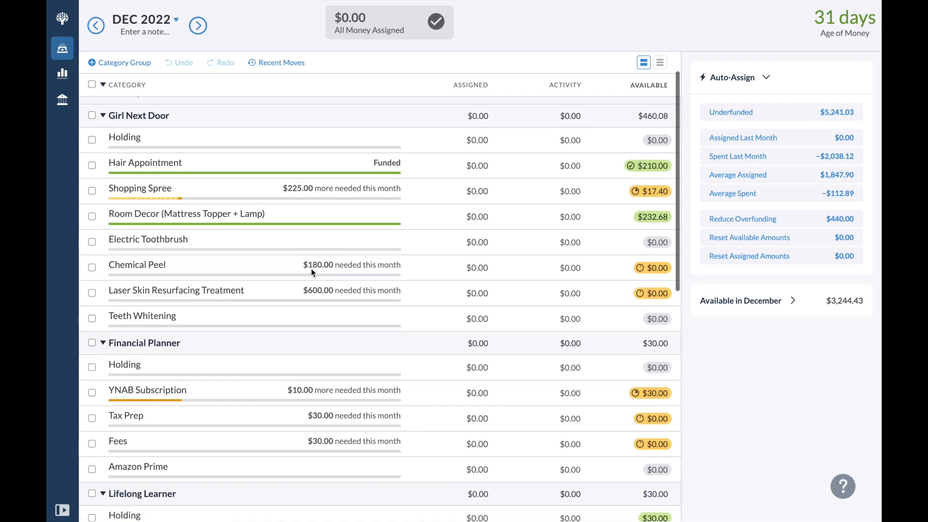
{"action": "scroll", "coordinate": [285, 298], "scroll_direction": "down", "scroll_amount": 5}
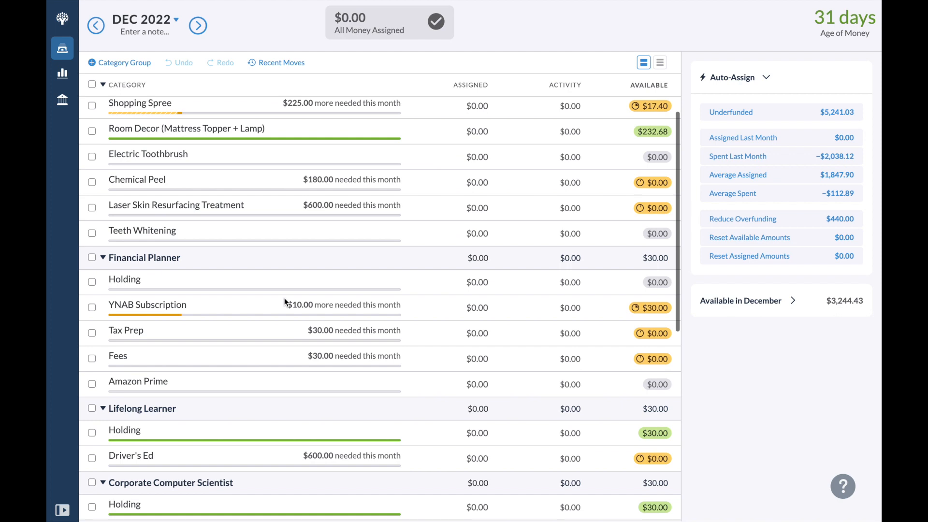
{"action": "scroll", "coordinate": [285, 297], "scroll_direction": "down", "scroll_amount": 7}
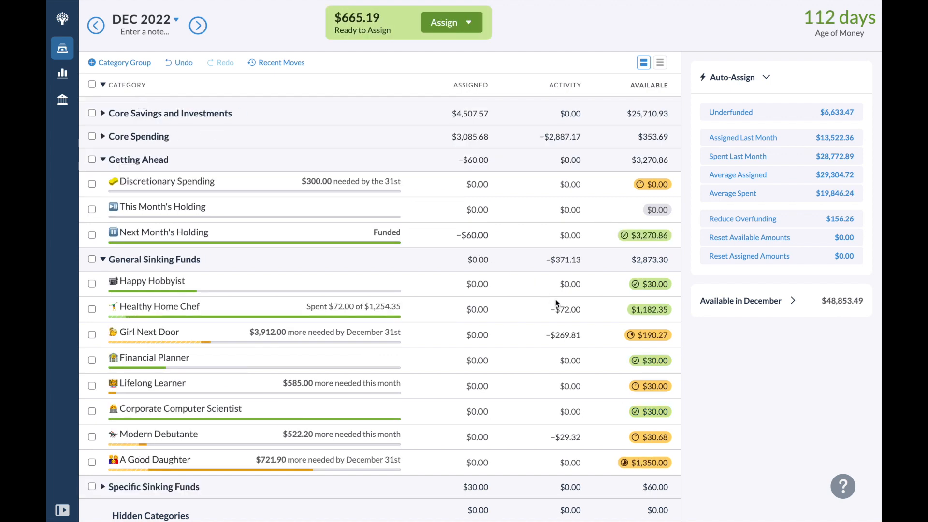
Step: In the main budget, assign $665.19 to Healthy Home Chef and collapse the General Sinking Funds and Getting Ahead groups
{"action": "left_click", "coordinate": [489, 311]}
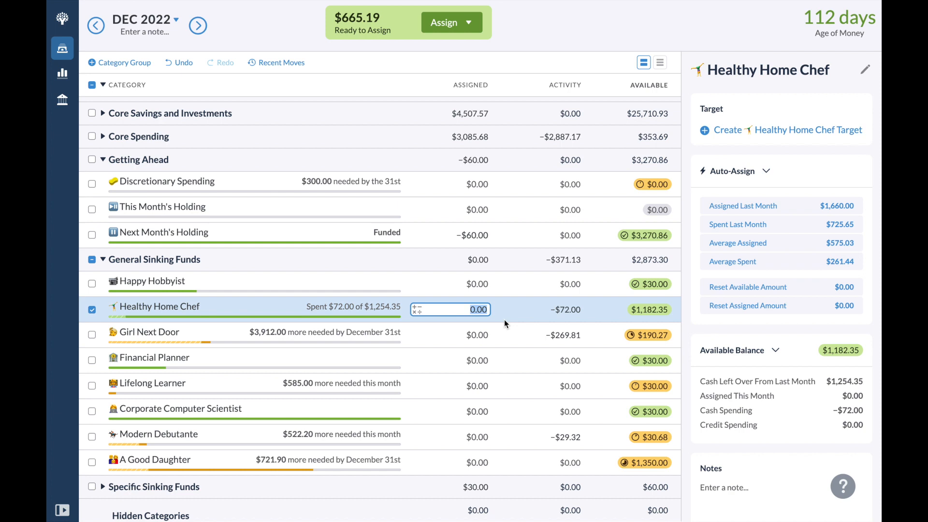
{"action": "type", "text": "665.19"}
{"action": "key", "text": "Return"}
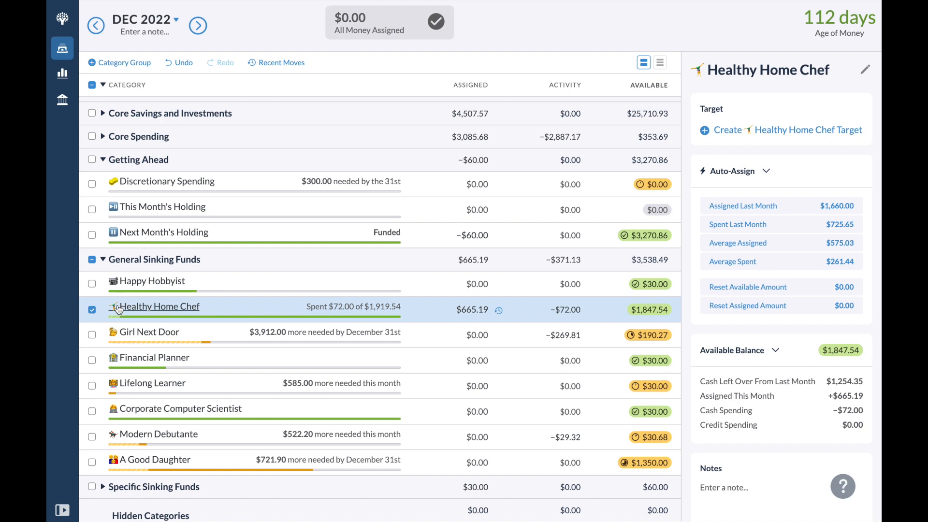
{"action": "left_click", "coordinate": [91, 310]}
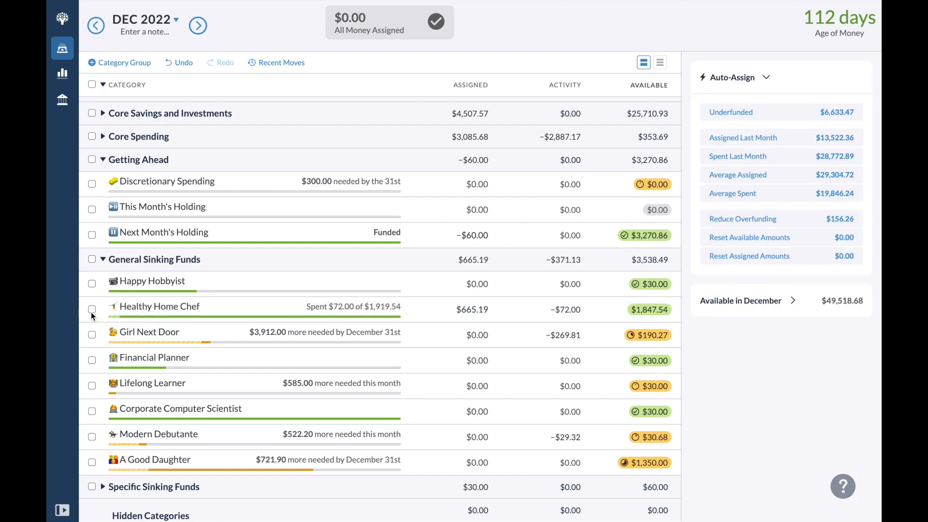
{"action": "left_click", "coordinate": [103, 260]}
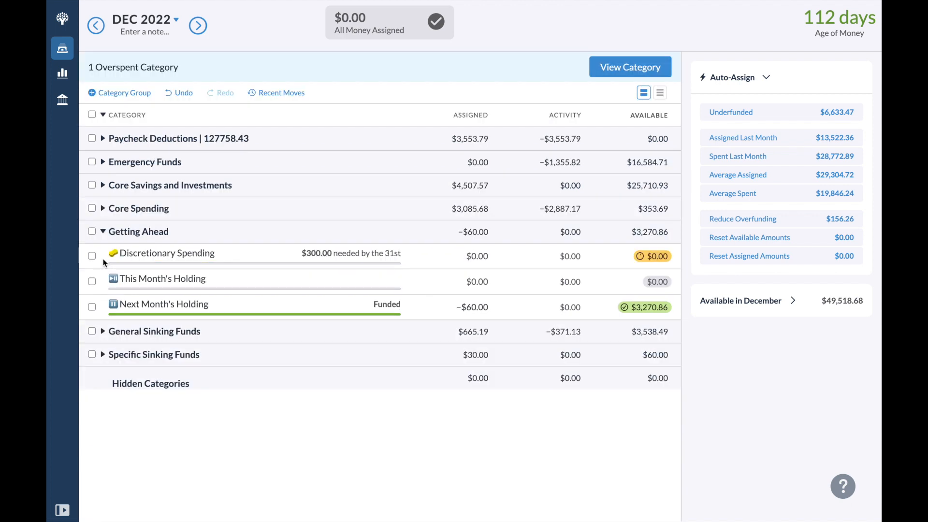
{"action": "left_click", "coordinate": [103, 232]}
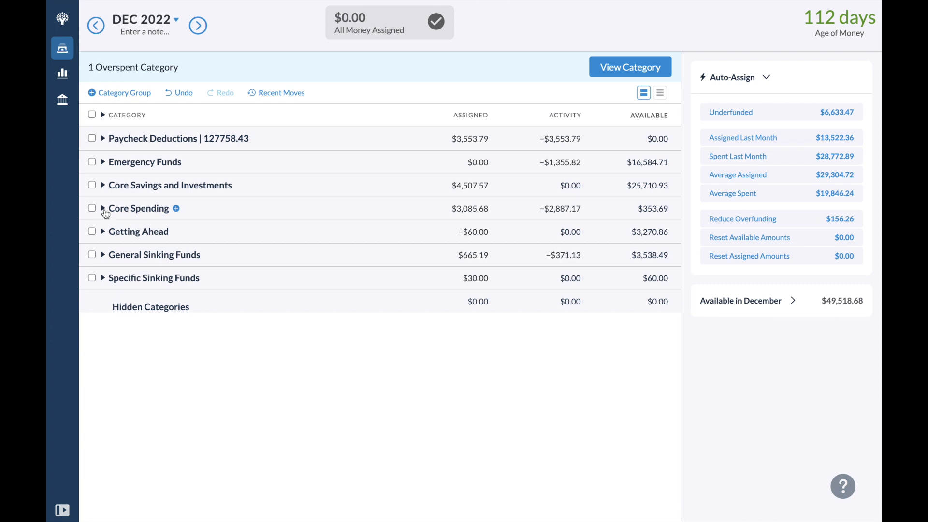
Step: Expand the Core Spending group and review the December activity transactions of its Diet category
{"action": "left_click", "coordinate": [104, 209]}
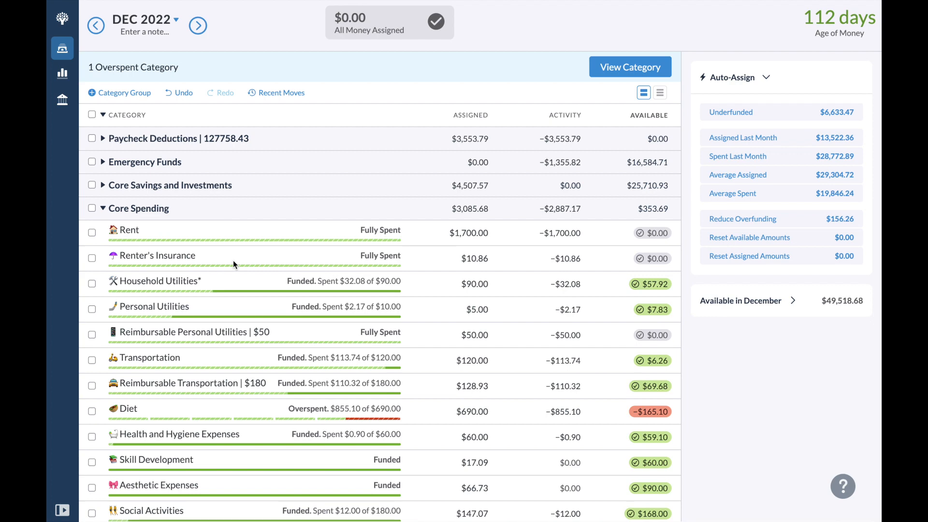
{"action": "scroll", "coordinate": [233, 260], "scroll_direction": "down", "scroll_amount": 1}
{"action": "scroll", "coordinate": [233, 260], "scroll_direction": "down", "scroll_amount": 1}
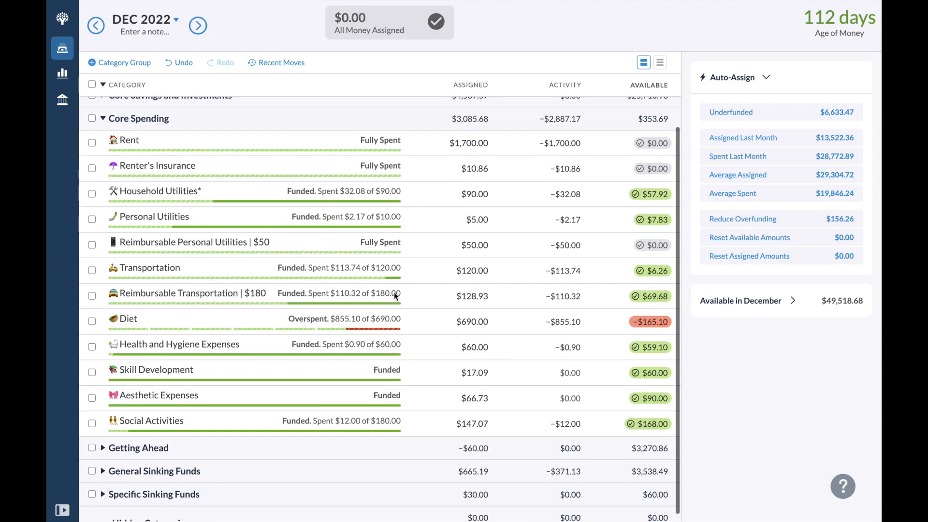
{"action": "left_click", "coordinate": [461, 321]}
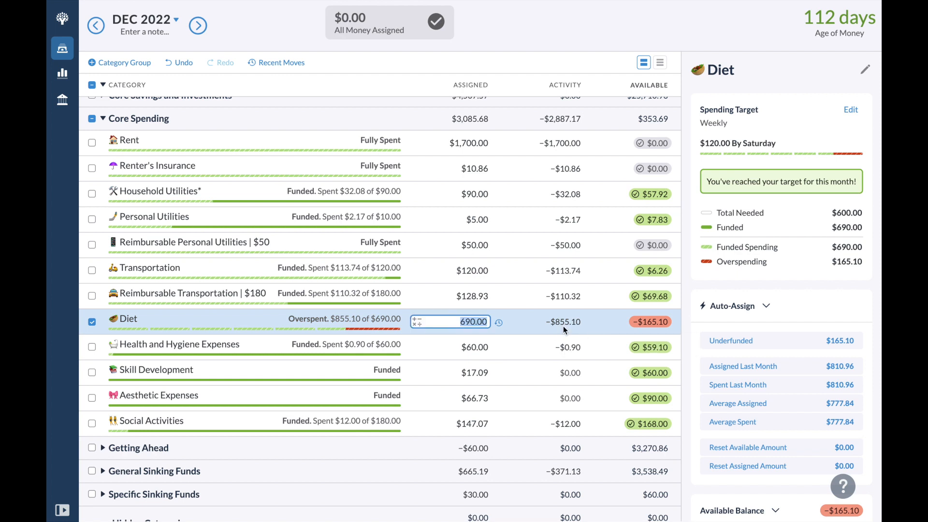
{"action": "left_click", "coordinate": [575, 322]}
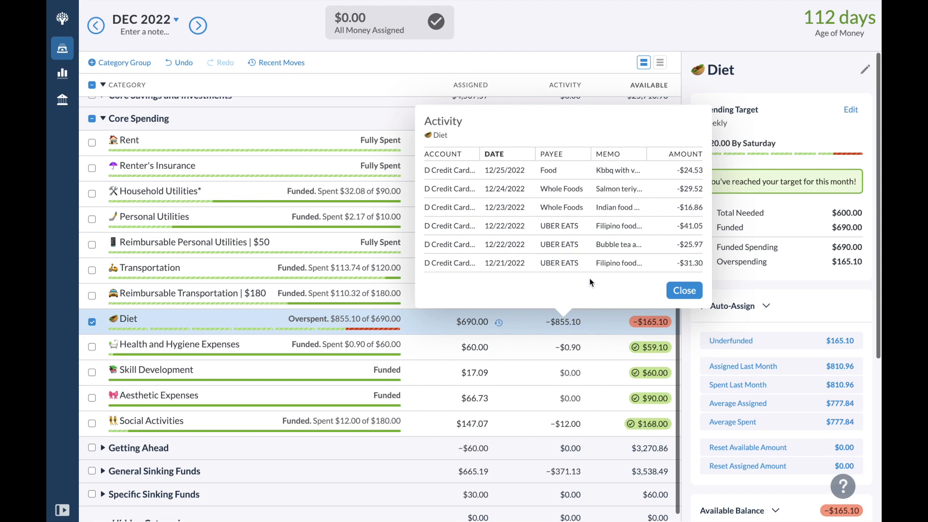
{"action": "scroll", "coordinate": [588, 263], "scroll_direction": "down", "scroll_amount": 3}
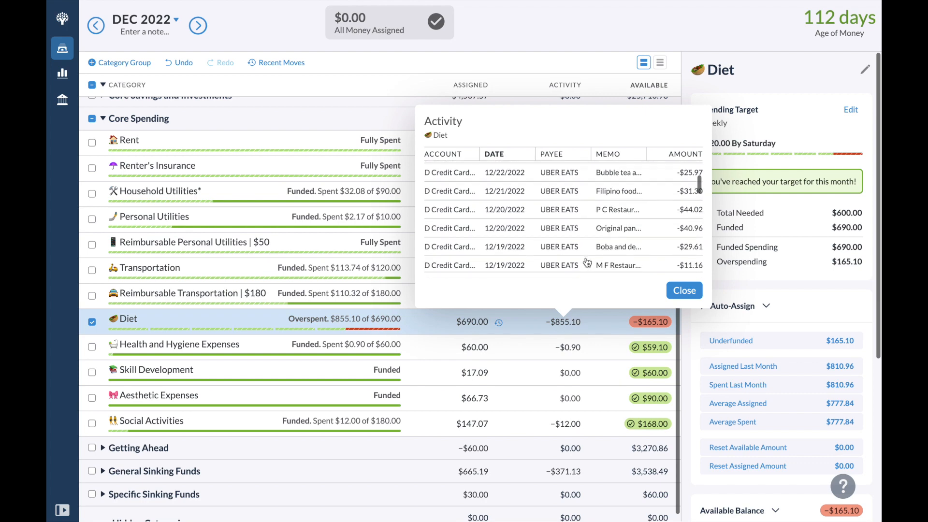
{"action": "scroll", "coordinate": [588, 262], "scroll_direction": "down", "scroll_amount": 3}
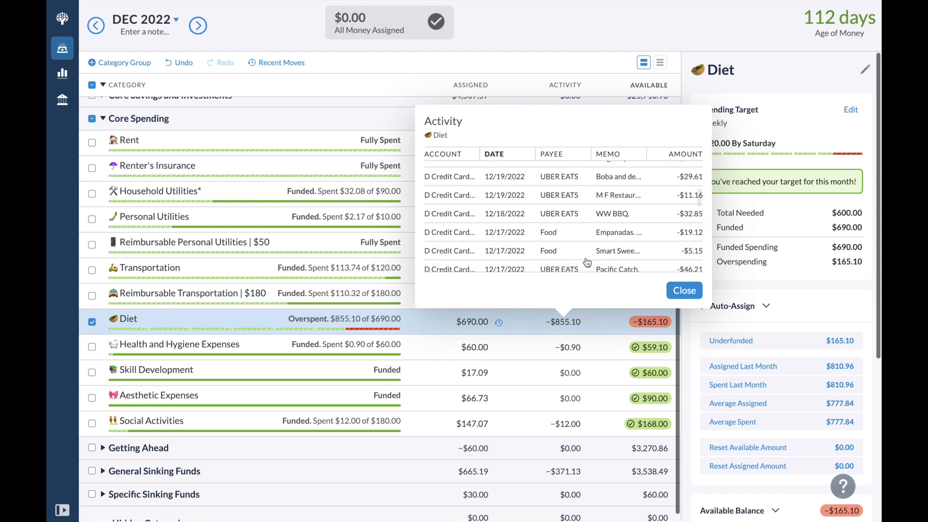
{"action": "scroll", "coordinate": [587, 262], "scroll_direction": "down", "scroll_amount": 5}
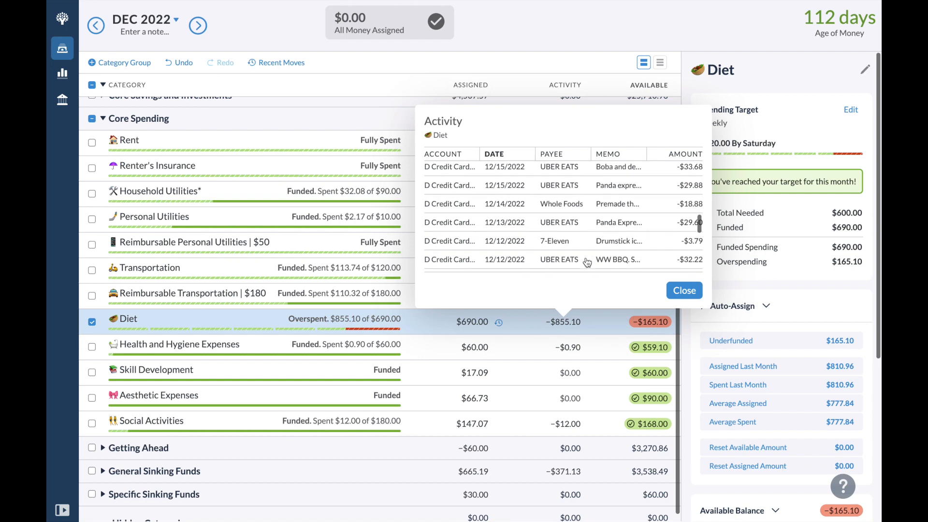
{"action": "scroll", "coordinate": [587, 262], "scroll_direction": "down", "scroll_amount": 2}
{"action": "scroll", "coordinate": [580, 223], "scroll_direction": "down", "scroll_amount": 4}
{"action": "scroll", "coordinate": [580, 224], "scroll_direction": "down", "scroll_amount": 4}
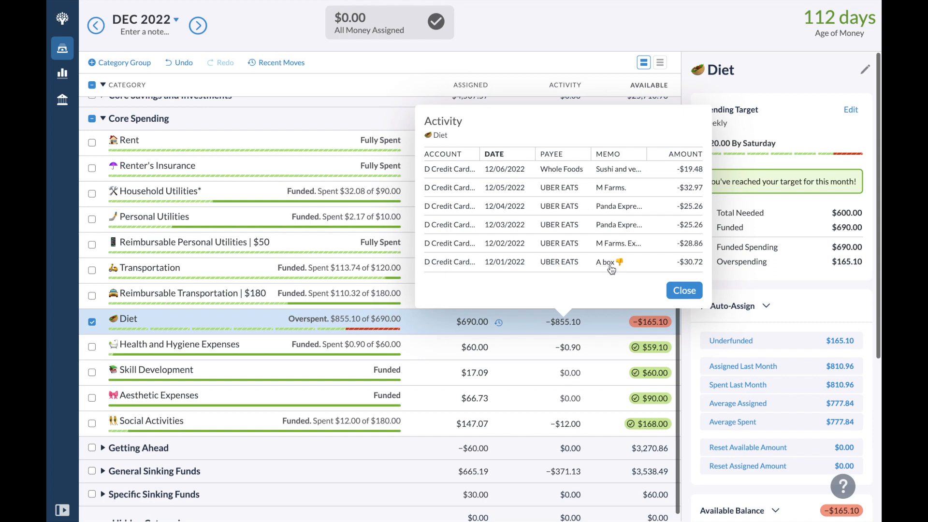
{"action": "scroll", "coordinate": [611, 244], "scroll_direction": "up", "scroll_amount": 6}
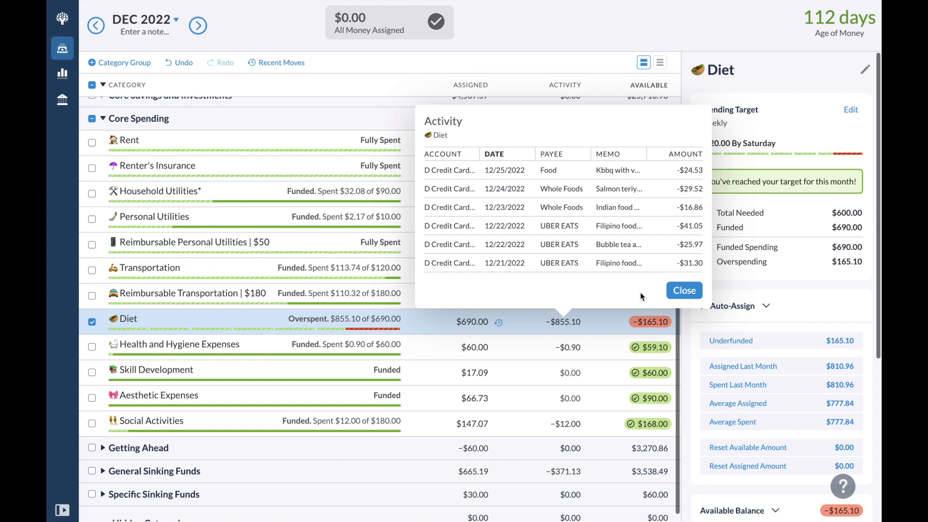
{"action": "left_click", "coordinate": [678, 298]}
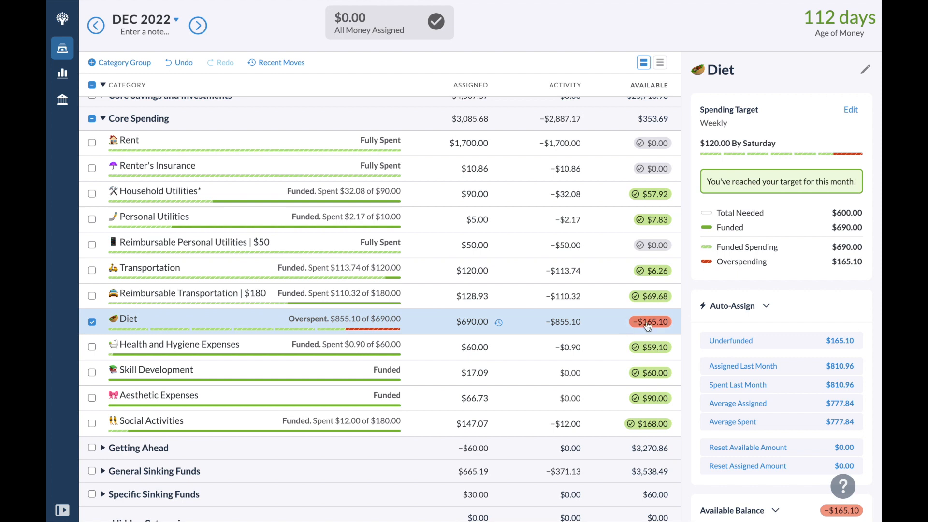
Step: Cover the Diet overspending with the money available in the Skill Development category
{"action": "mouse_move", "coordinate": [649, 327]}
{"action": "left_click", "coordinate": [647, 325]}
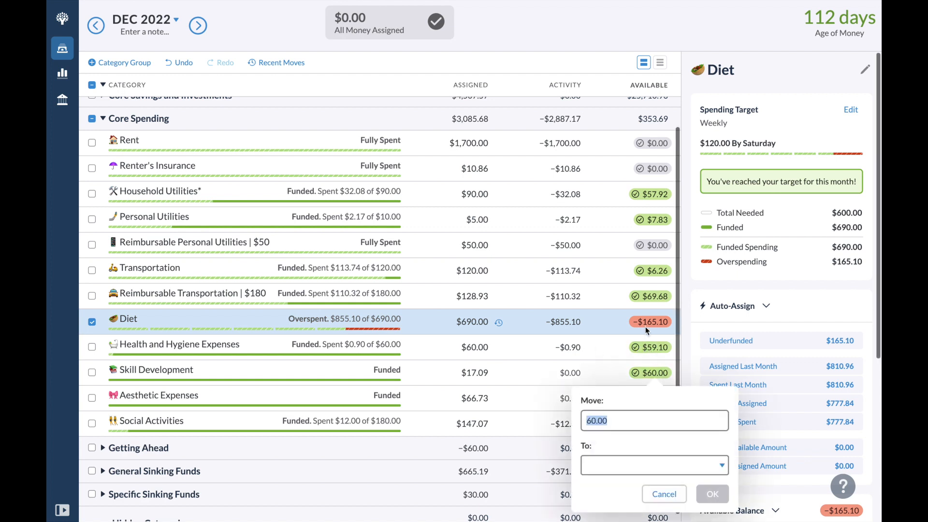
{"action": "left_click", "coordinate": [648, 326]}
{"action": "left_click", "coordinate": [649, 326]}
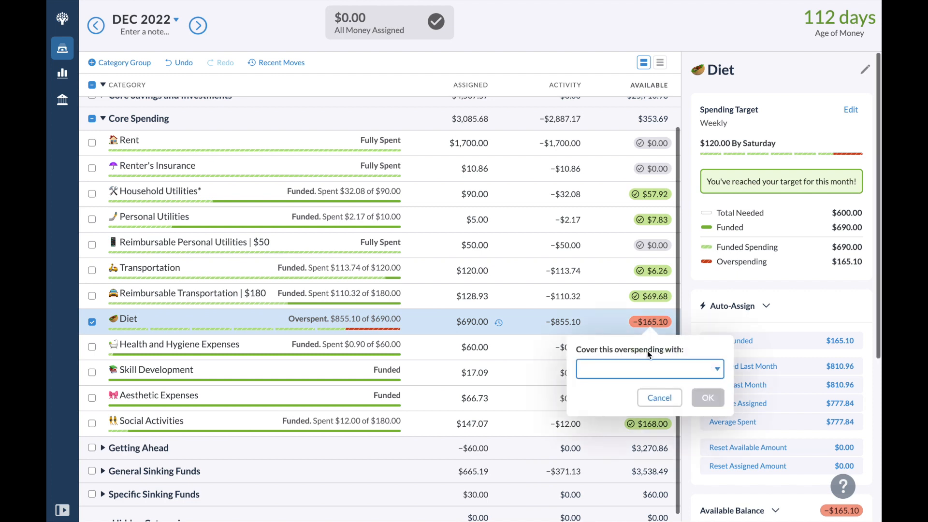
{"action": "type", "text": "skil"}
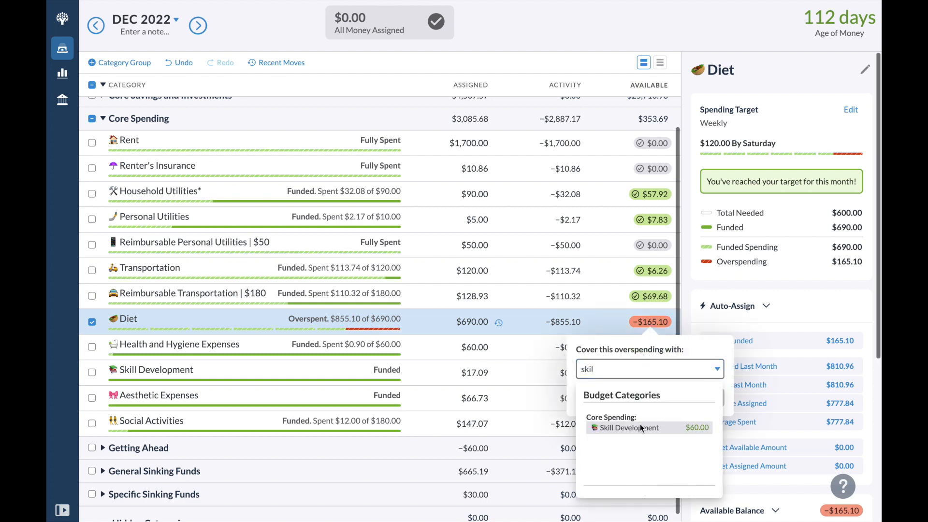
{"action": "left_click", "coordinate": [640, 426]}
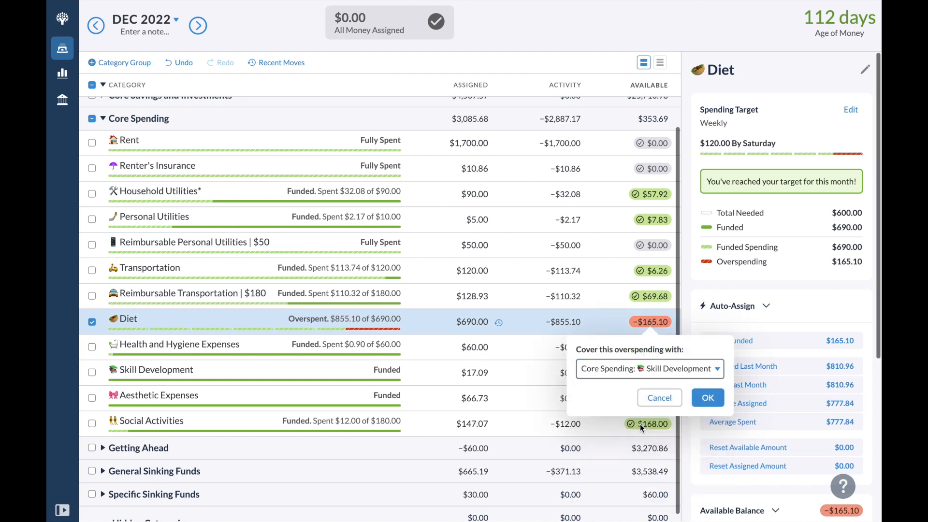
{"action": "left_click", "coordinate": [706, 402]}
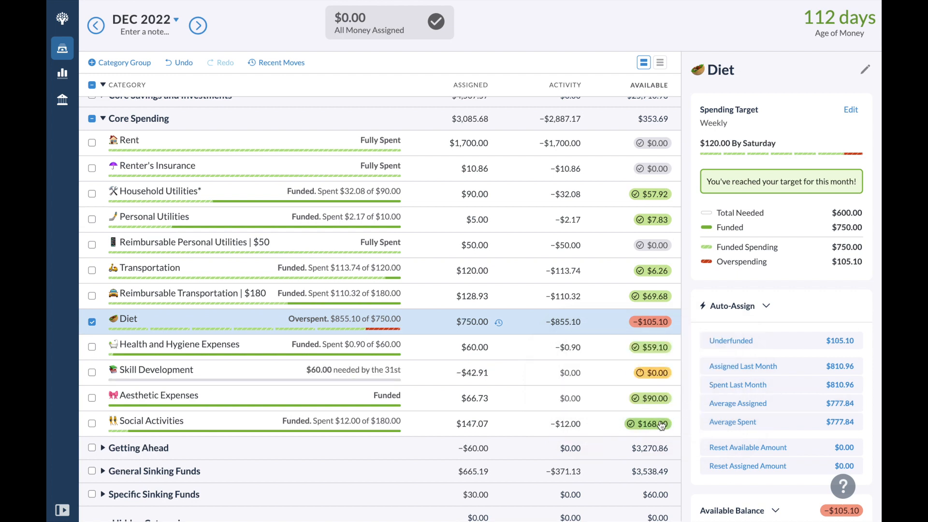
Step: Cover the remaining Diet overspending with the money available in the Social Activities category
{"action": "mouse_move", "coordinate": [662, 425]}
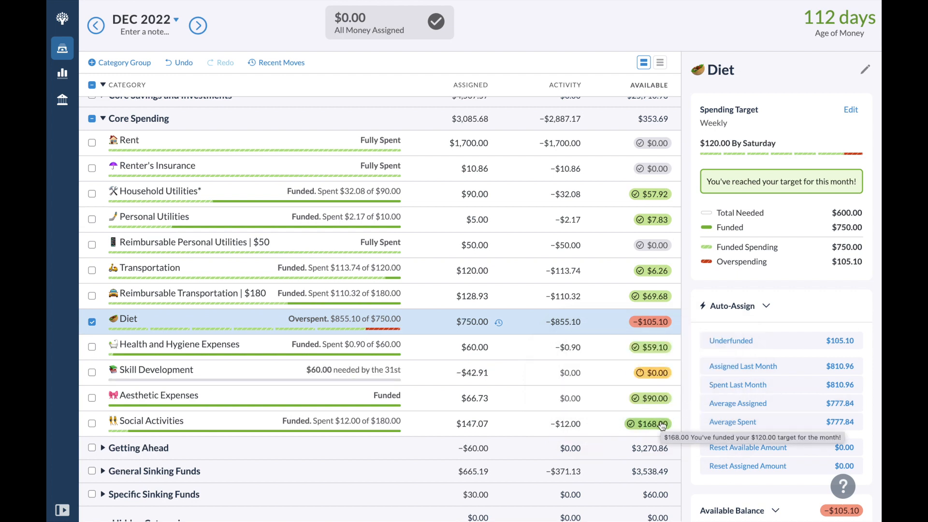
{"action": "left_click", "coordinate": [658, 322]}
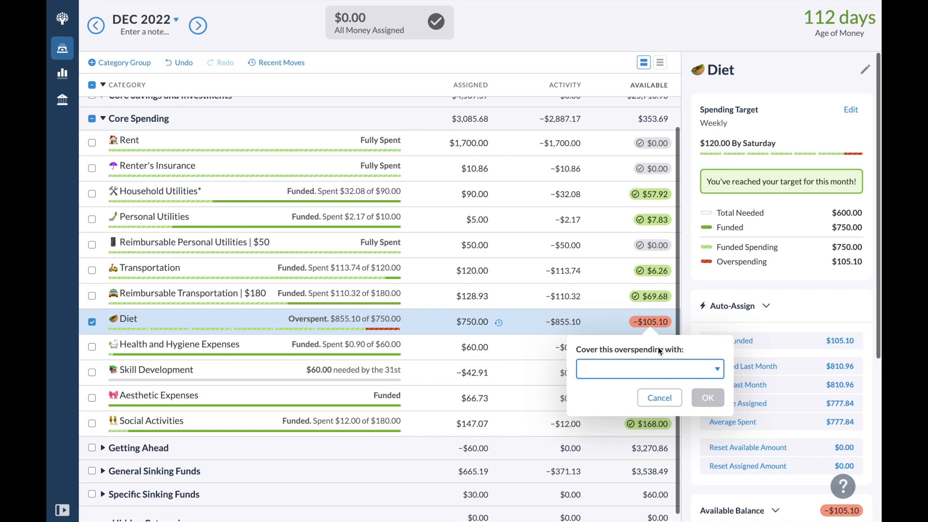
{"action": "type", "text": "social"}
{"action": "left_click", "coordinate": [654, 428]}
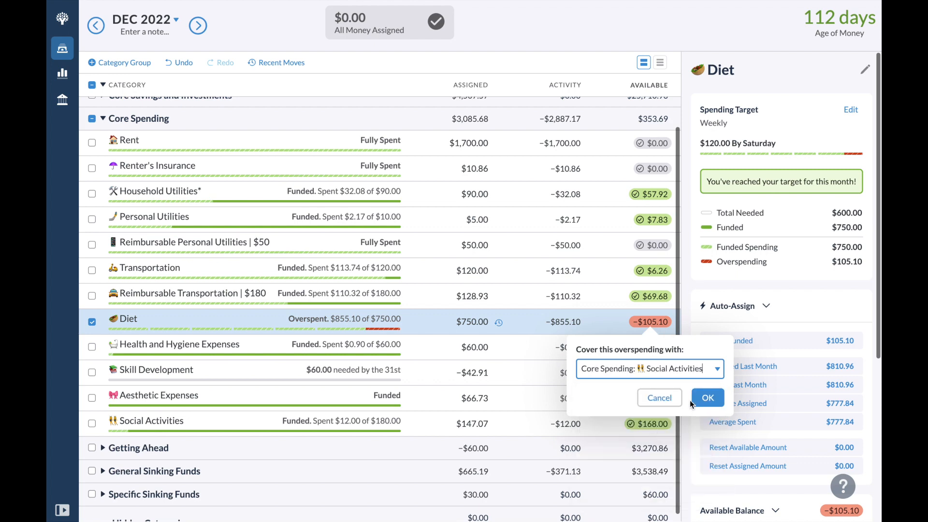
{"action": "left_click", "coordinate": [709, 398]}
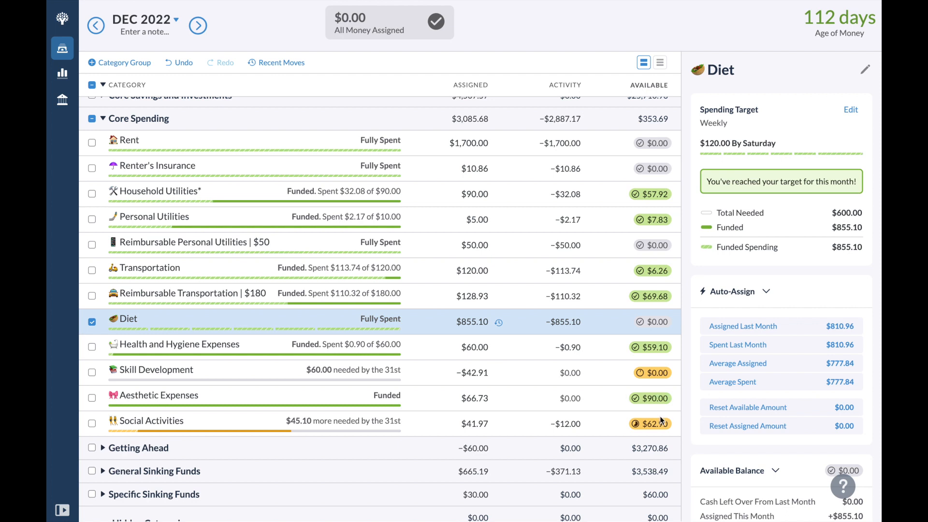
Step: Increase the amount assigned to Diet by 6*20 so that it totals $975.10
{"action": "mouse_move", "coordinate": [662, 426]}
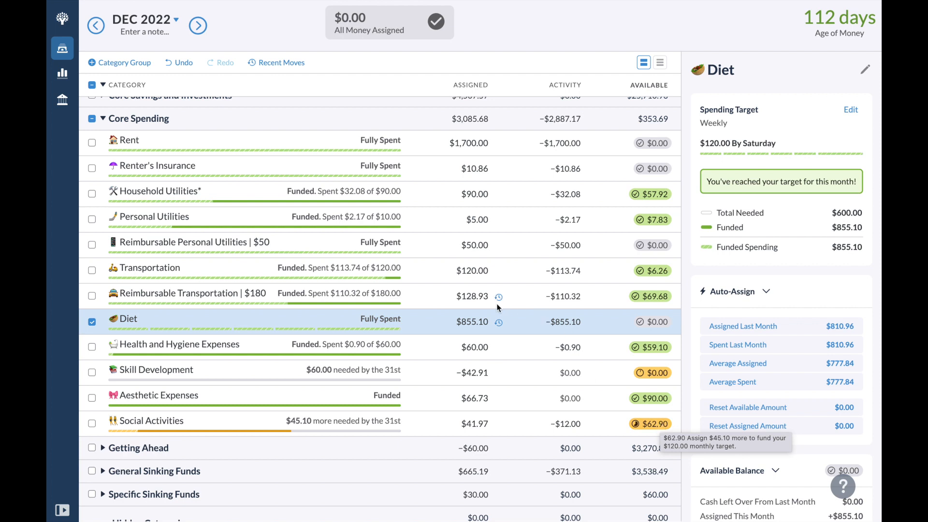
{"action": "left_click", "coordinate": [483, 322]}
{"action": "type", "text": "+()"}
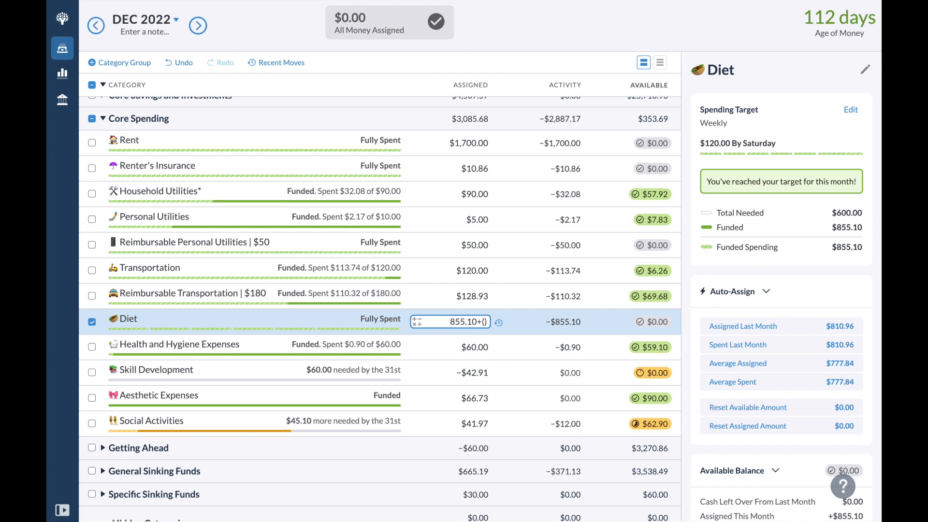
{"action": "type", "text": "6*"}
{"action": "type", "text": "20"}
{"action": "key", "text": "Return"}
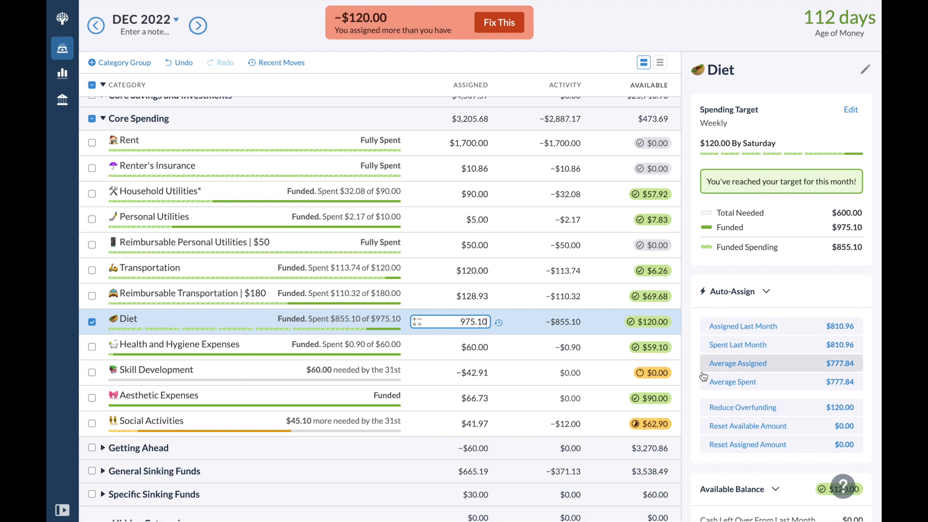
{"action": "left_click", "coordinate": [652, 424]}
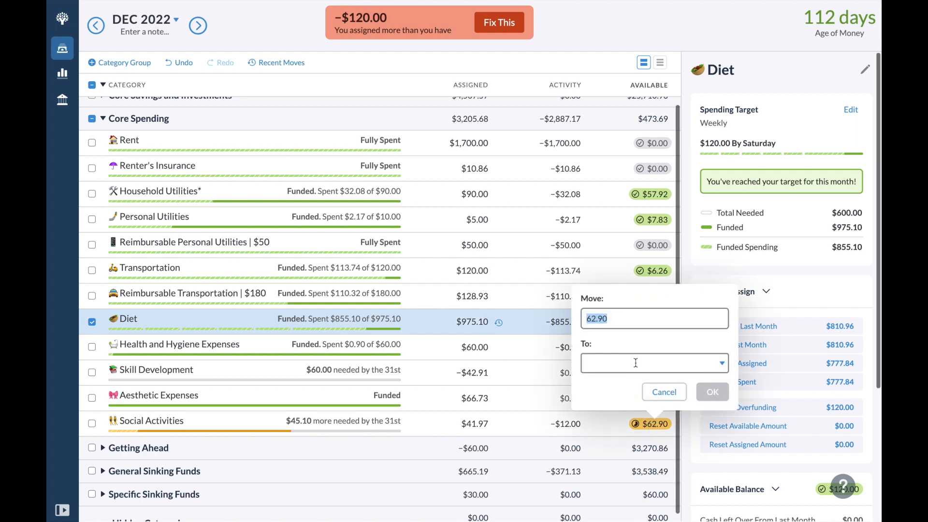
{"action": "type", "text": "5"}
{"action": "key", "text": "BackSpace"}
{"action": "type", "text": "60"}
{"action": "key", "text": "BackSpace"}
{"action": "key", "text": "BackSpace"}
{"action": "left_click", "coordinate": [677, 392]}
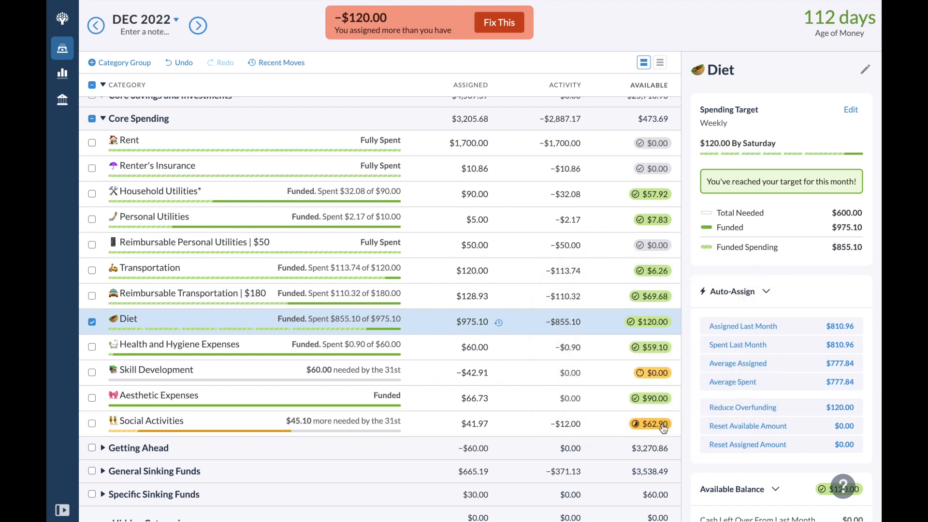
Step: Try moving $29.10 from Health and Hygiene Expenses to Diet and undo the move
{"action": "left_click", "coordinate": [662, 348]}
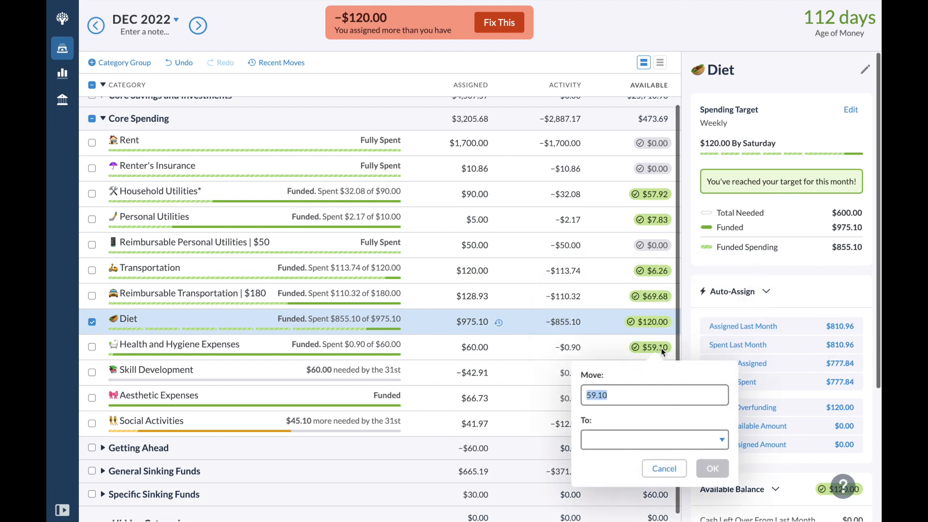
{"action": "key", "text": "BackSpace"}
{"action": "type", "text": "29.10"}
{"action": "left_click", "coordinate": [604, 440]}
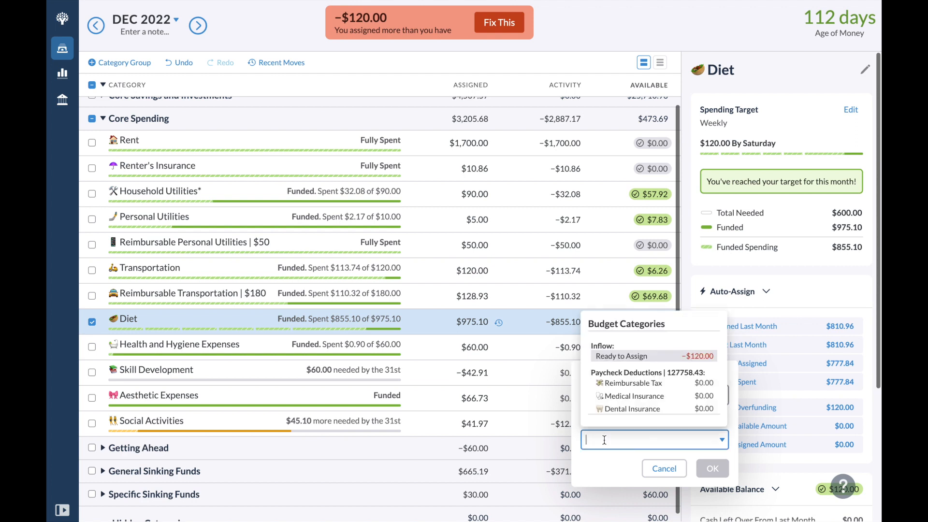
{"action": "type", "text": "Diet"}
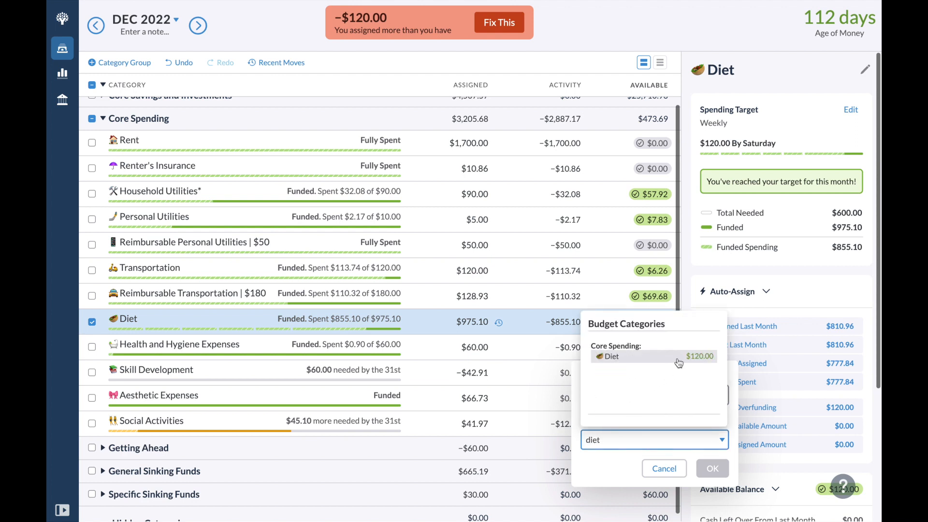
{"action": "left_click", "coordinate": [678, 359]}
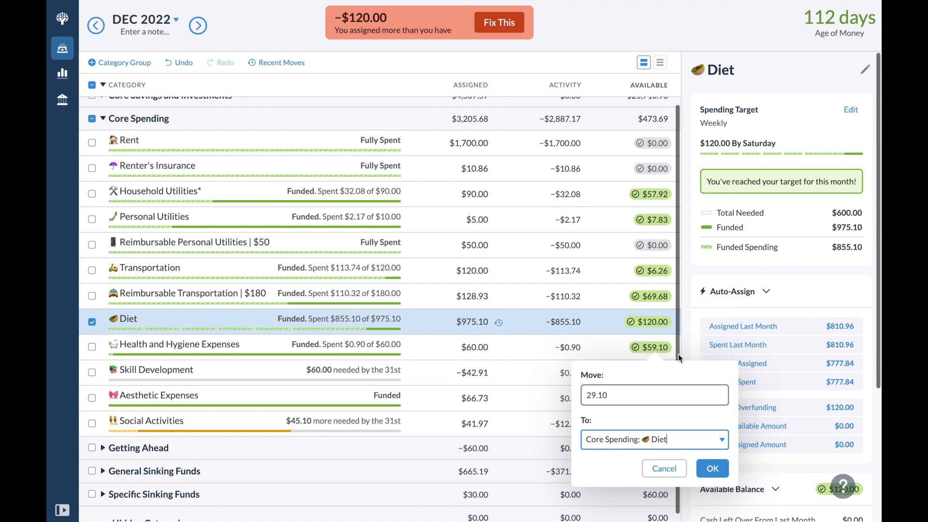
{"action": "left_click", "coordinate": [714, 469]}
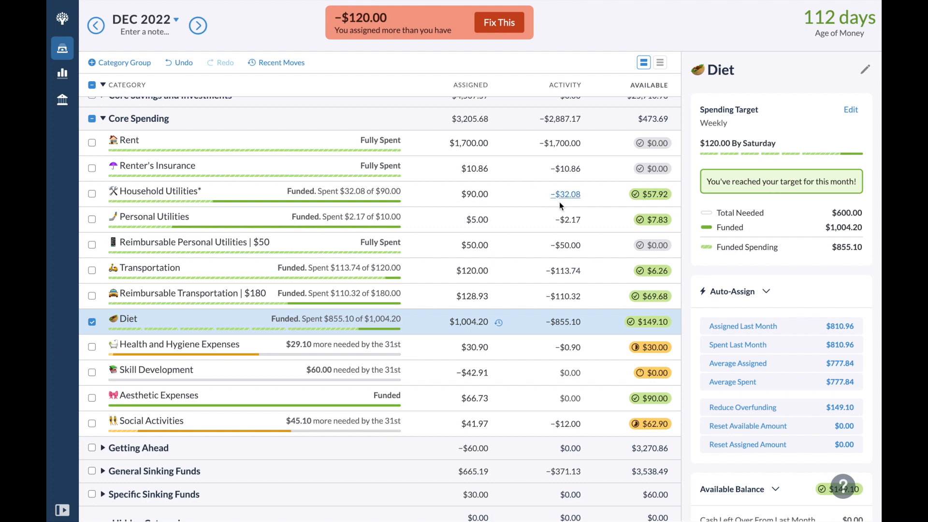
{"action": "left_click", "coordinate": [187, 65]}
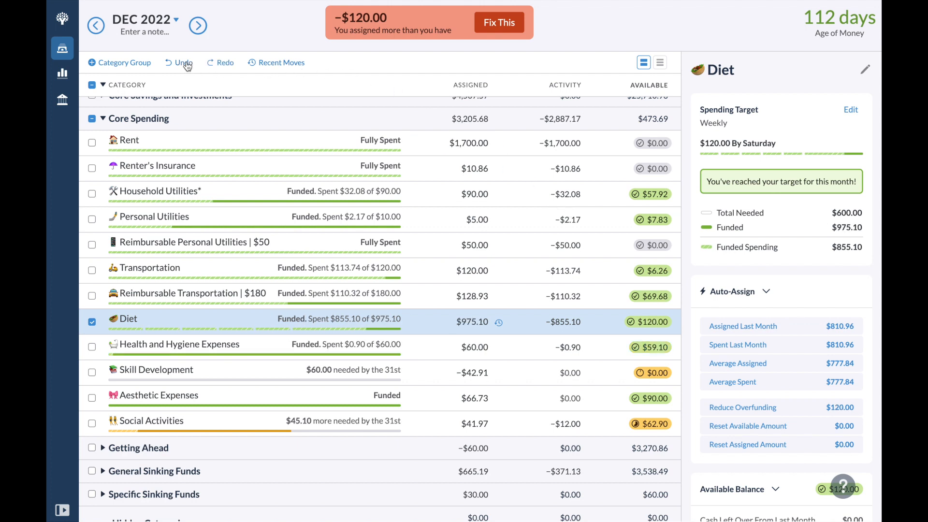
{"action": "left_click", "coordinate": [496, 25]}
{"action": "left_click", "coordinate": [508, 76]}
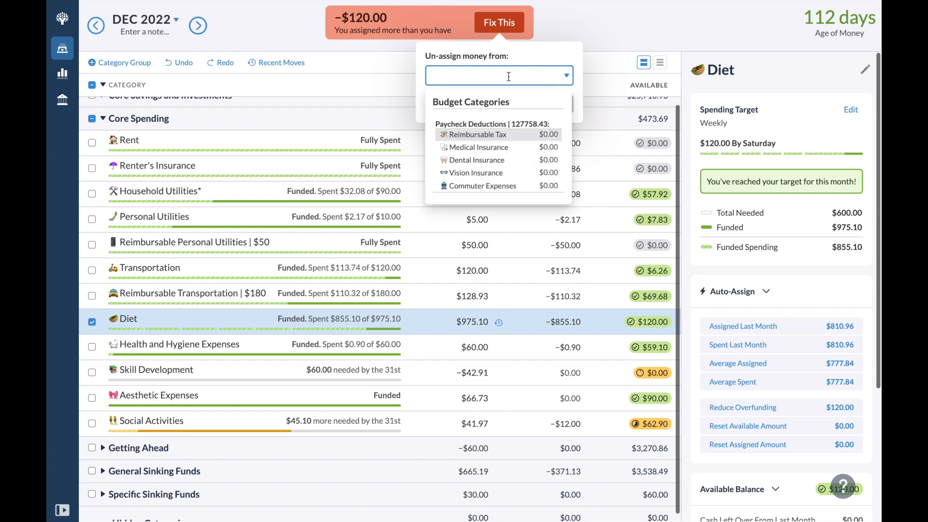
{"action": "left_click", "coordinate": [666, 372]}
Step: Move $29.10 from the Health and Hygiene Expenses category back to Ready to Assign
{"action": "left_click", "coordinate": [652, 348]}
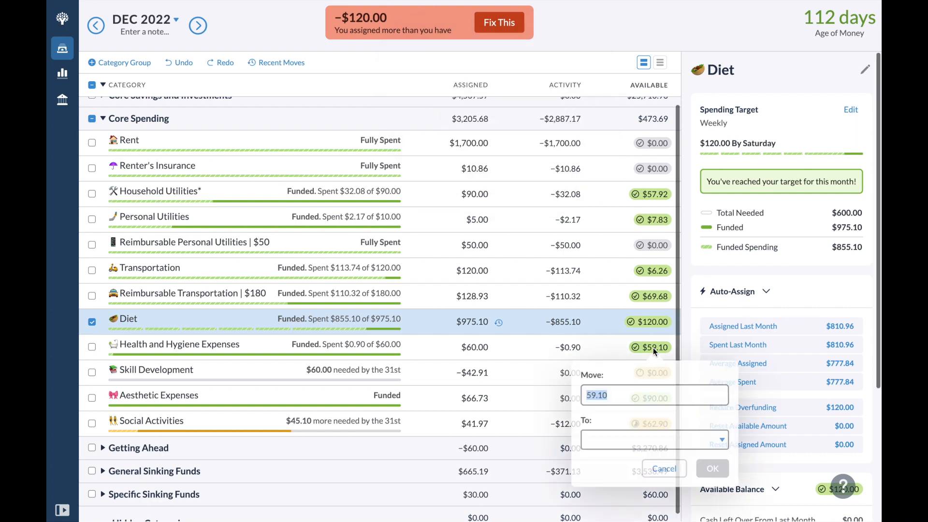
{"action": "type", "text": "29.10"}
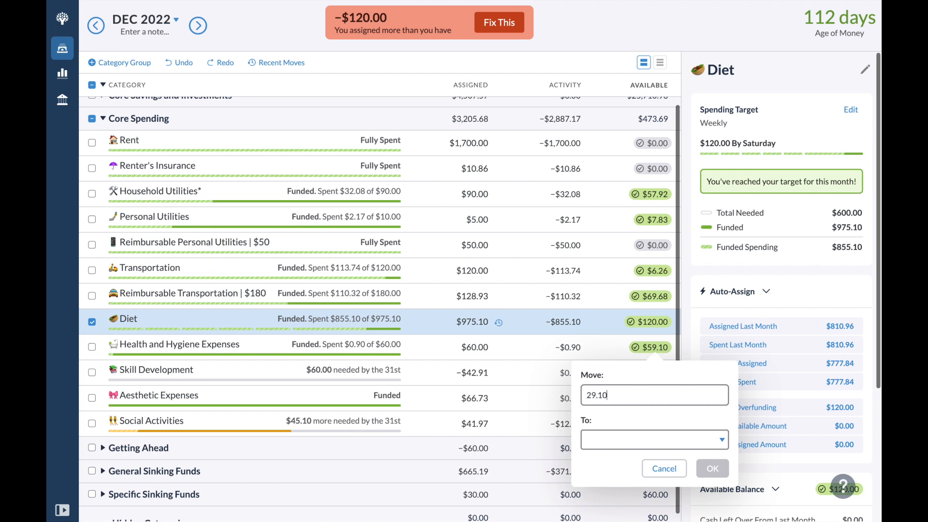
{"action": "left_click", "coordinate": [606, 443]}
{"action": "type", "text": "read"}
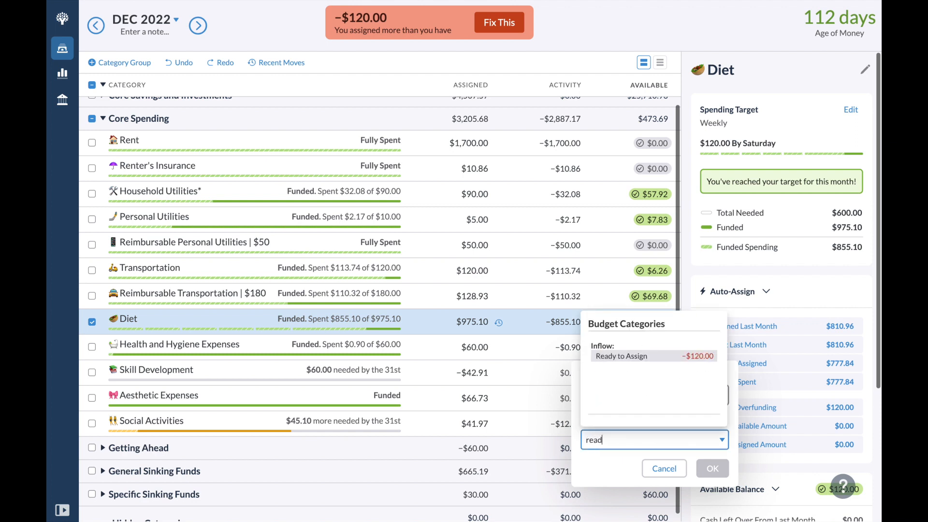
{"action": "left_click", "coordinate": [671, 355]}
{"action": "left_click", "coordinate": [714, 469]}
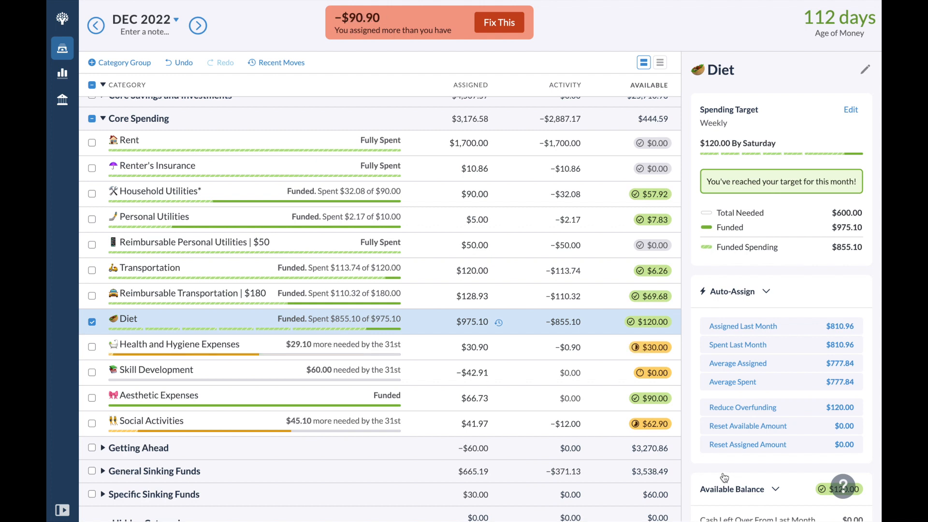
Step: Move $32.90 from the Social Activities category back to Ready to Assign
{"action": "left_click", "coordinate": [658, 426]}
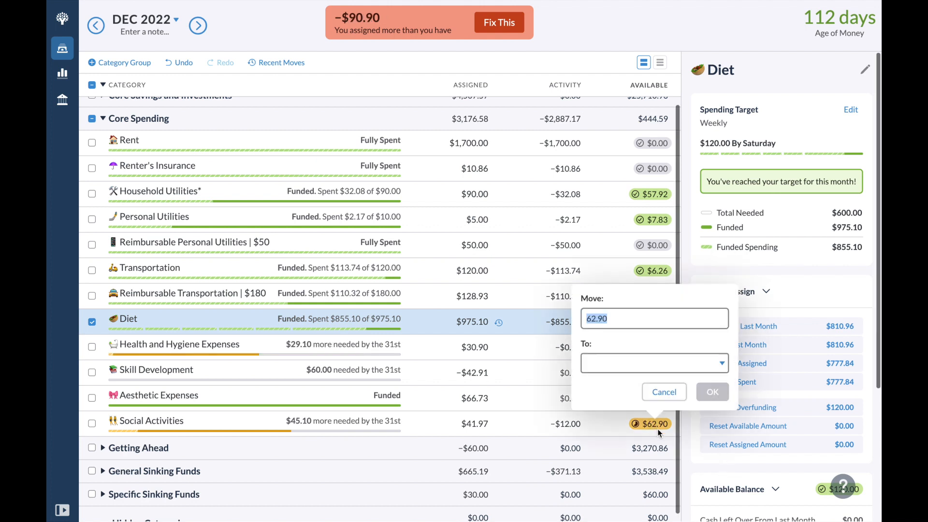
{"action": "left_click", "coordinate": [592, 318]}
{"action": "key", "text": "BackSpace"}
{"action": "type", "text": "3"}
{"action": "left_click", "coordinate": [610, 362]}
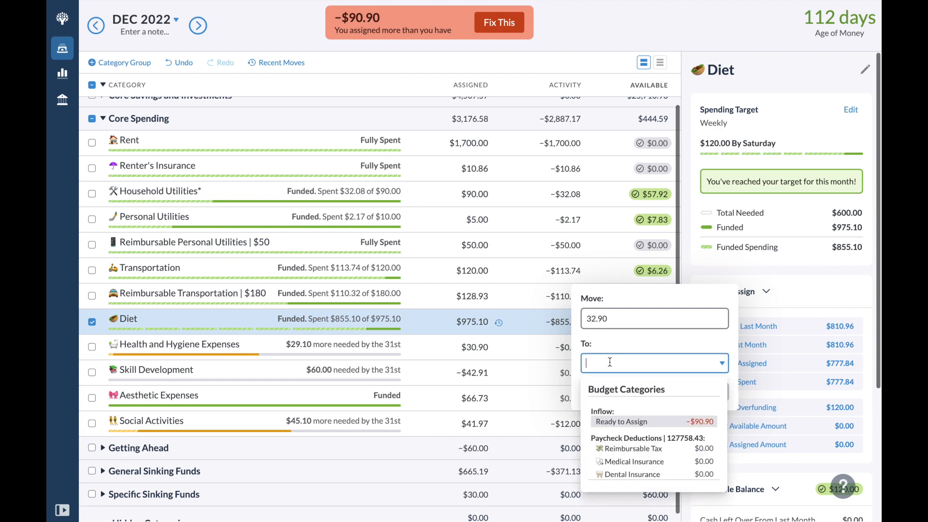
{"action": "type", "text": "ready"}
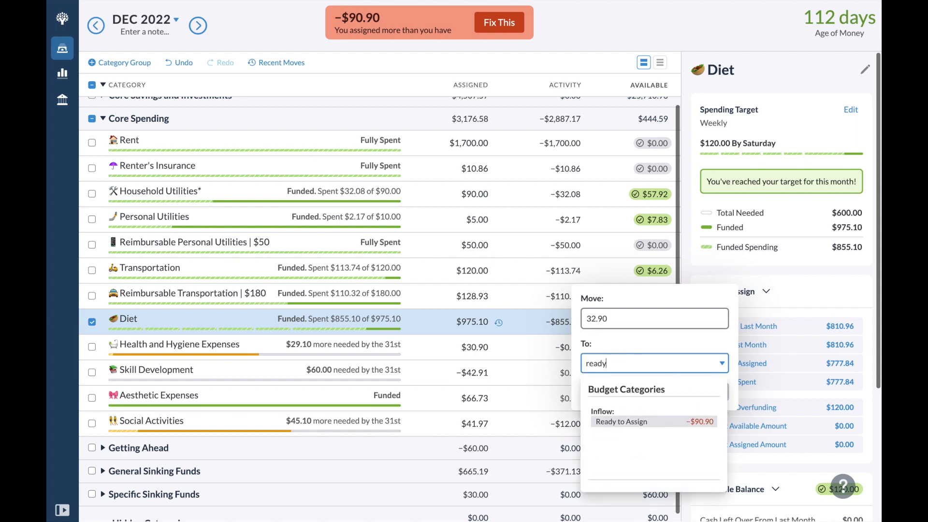
{"action": "left_click", "coordinate": [649, 419]}
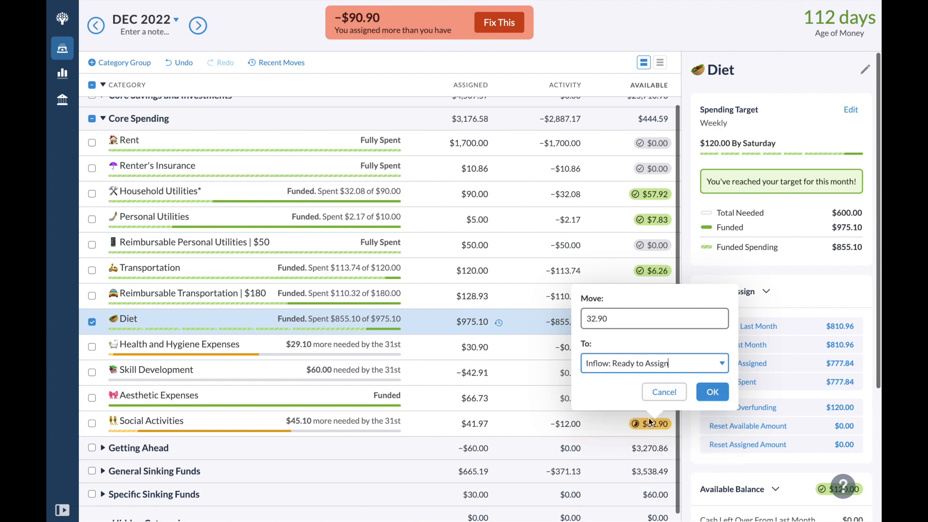
{"action": "left_click", "coordinate": [714, 392]}
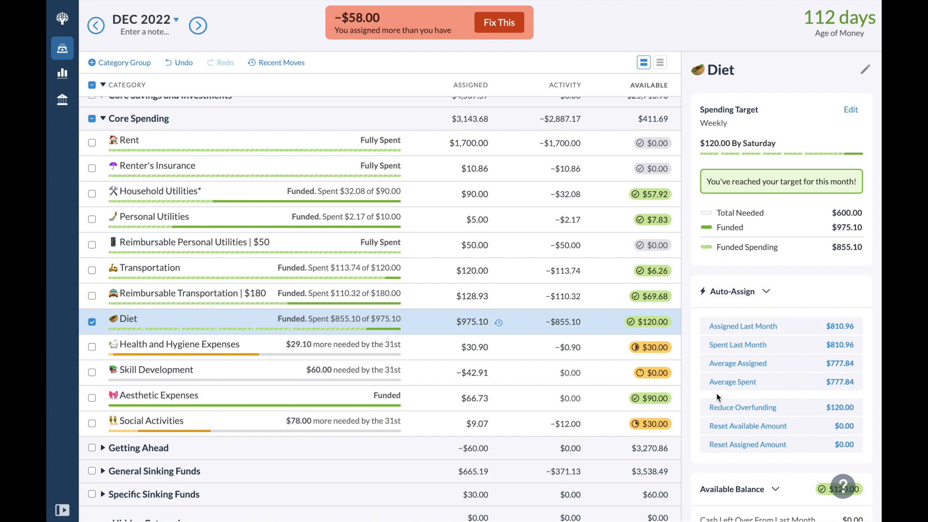
{"action": "mouse_move", "coordinate": [645, 404]}
{"action": "left_click", "coordinate": [645, 401]}
{"action": "left_click", "coordinate": [583, 291]}
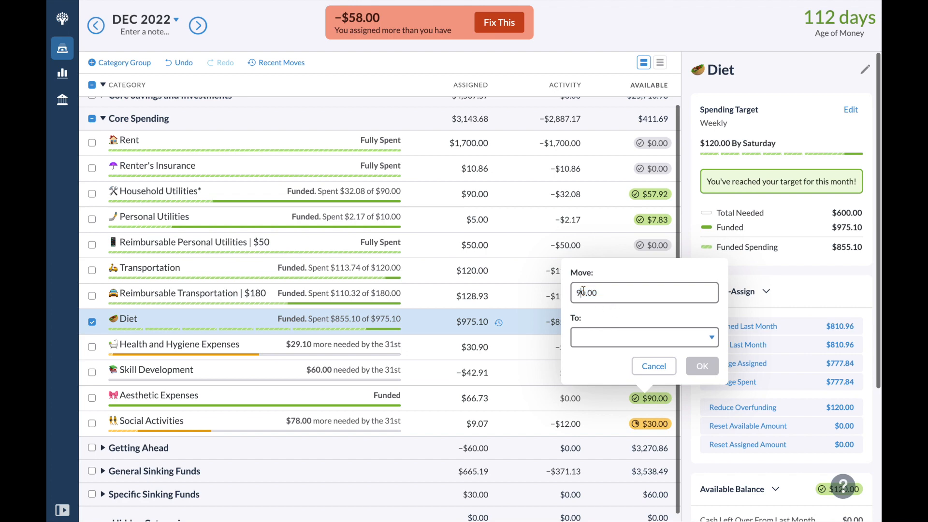
{"action": "key", "text": "Right"}
{"action": "type", "text": "58"}
{"action": "left_click", "coordinate": [596, 337]}
{"action": "type", "text": "ready"}
{"action": "key", "text": "Return"}
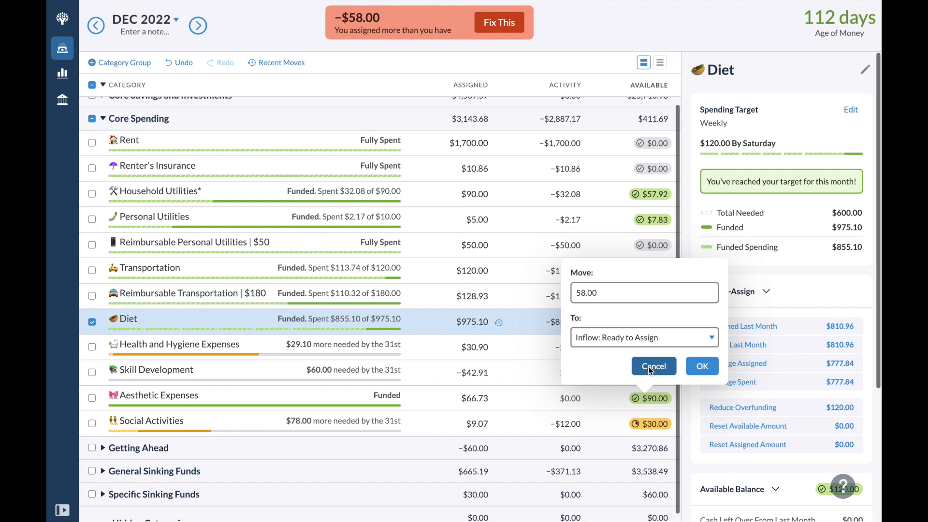
{"action": "left_click", "coordinate": [650, 370]}
Step: Move the full $7.83 available in Personal Utilities back to Ready to Assign
{"action": "left_click", "coordinate": [659, 224]}
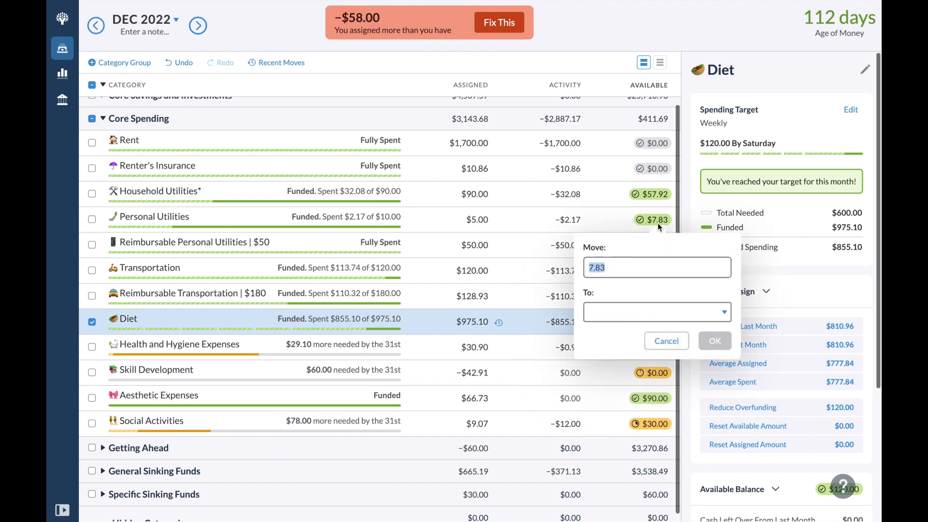
{"action": "left_click", "coordinate": [612, 314]}
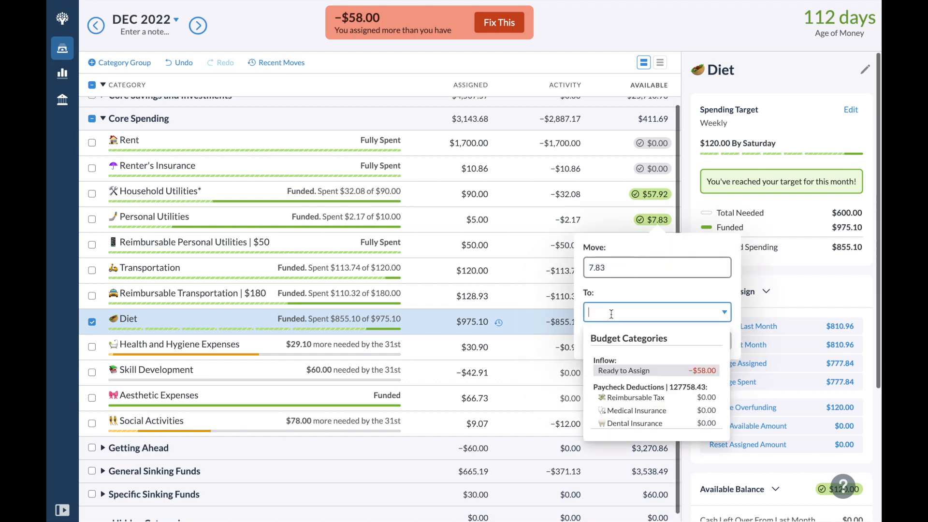
{"action": "left_click", "coordinate": [651, 371]}
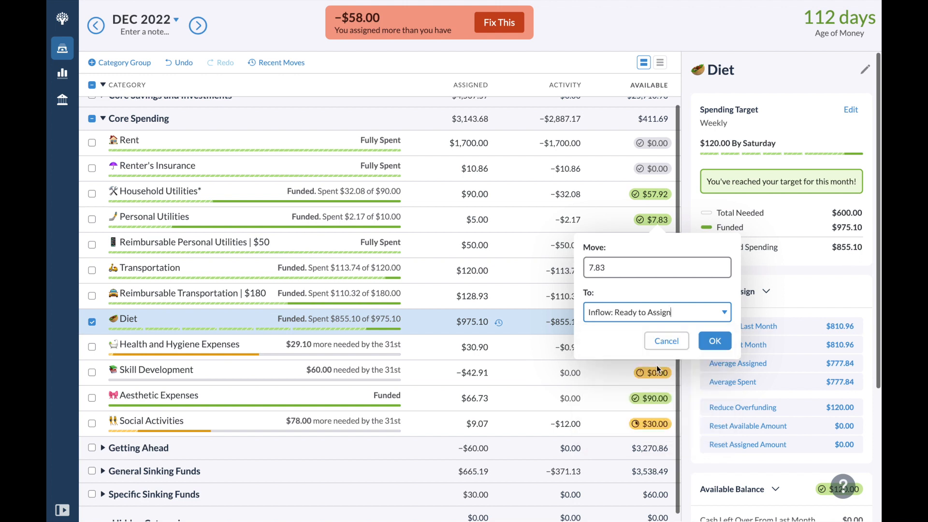
{"action": "left_click", "coordinate": [716, 341]}
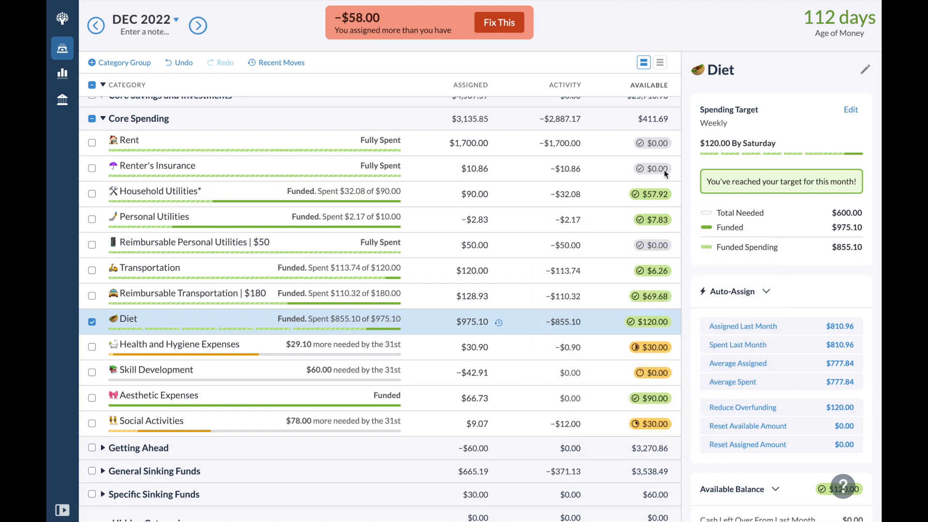
{"action": "left_click", "coordinate": [662, 196]}
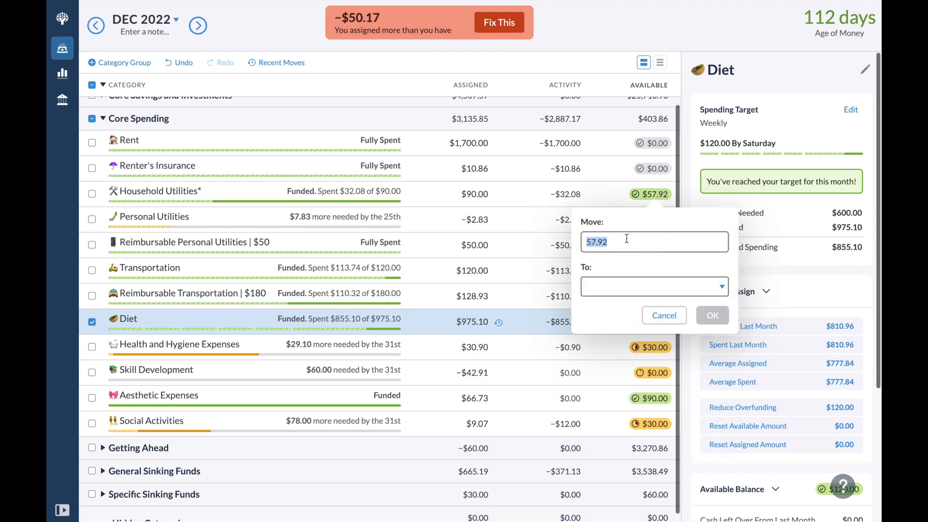
{"action": "left_click", "coordinate": [595, 244]}
{"action": "left_click_drag", "start_coordinate": [611, 243], "coordinate": [568, 241]}
{"action": "left_click", "coordinate": [498, 271]}
Step: Move $0.17 from the Transportation category back to Ready to Assign
{"action": "left_click", "coordinate": [656, 270]}
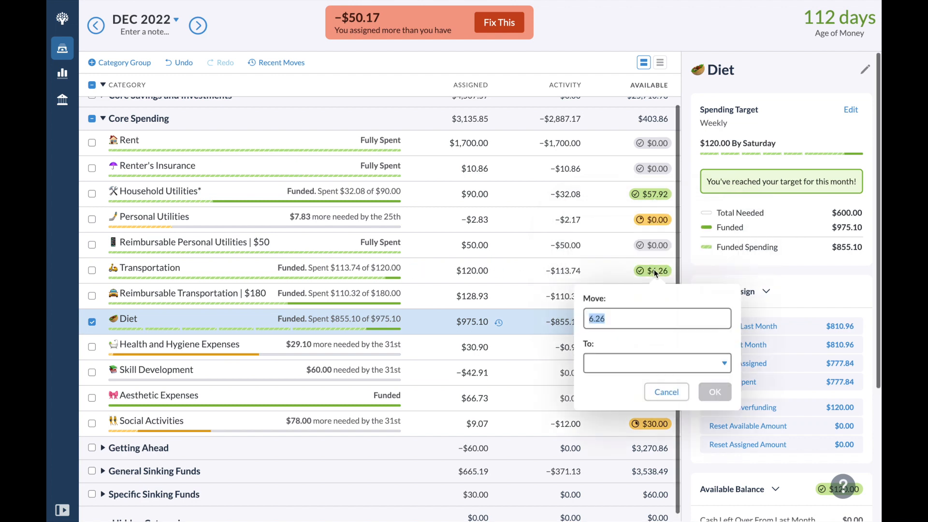
{"action": "left_click", "coordinate": [610, 323]}
{"action": "key", "text": "BackSpace"}
{"action": "key", "text": "BackSpace"}
{"action": "key", "text": "BackSpace"}
{"action": "key", "text": "BackSpace"}
{"action": "type", "text": ".17"}
{"action": "left_click", "coordinate": [682, 361]}
{"action": "type", "text": "rea"}
{"action": "left_click", "coordinate": [668, 423]}
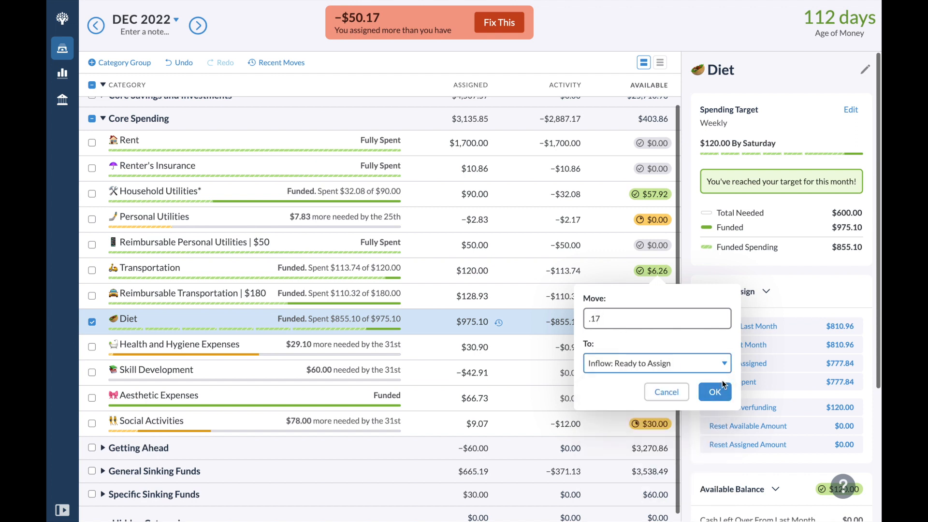
{"action": "left_click", "coordinate": [716, 392]}
Step: Try to move $50 from the Aesthetic Expenses category with Aesthetic Expenses itself chosen as the destination
{"action": "left_click", "coordinate": [651, 404]}
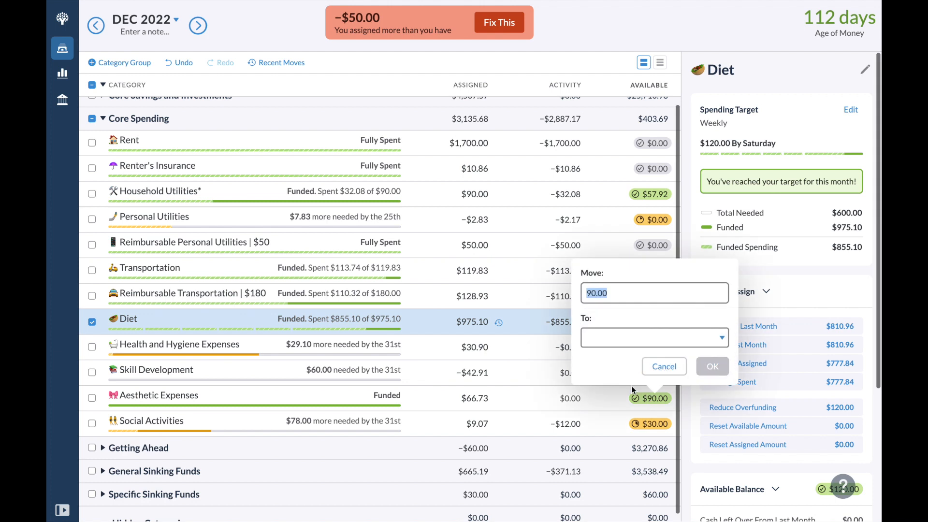
{"action": "type", "text": "50"}
{"action": "left_click", "coordinate": [613, 337]}
{"action": "type", "text": "aes"}
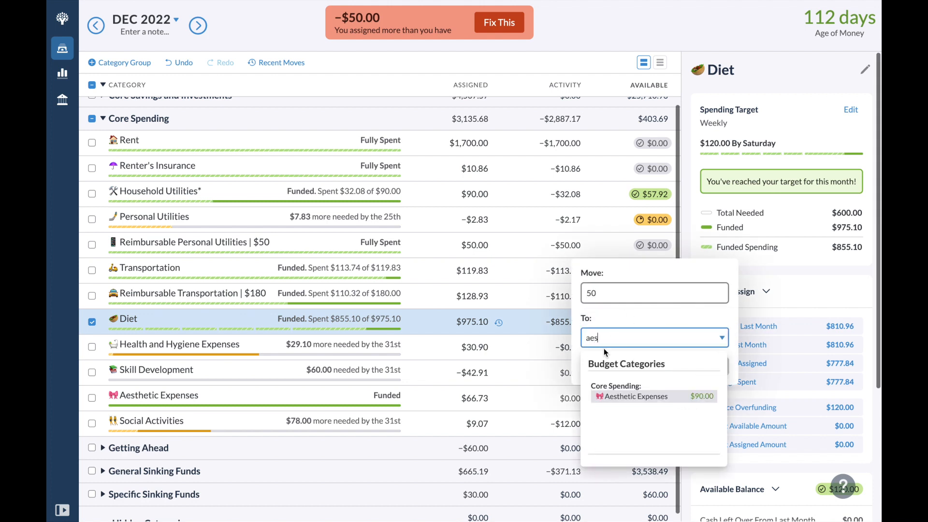
{"action": "left_click", "coordinate": [636, 398]}
{"action": "left_click", "coordinate": [713, 366]}
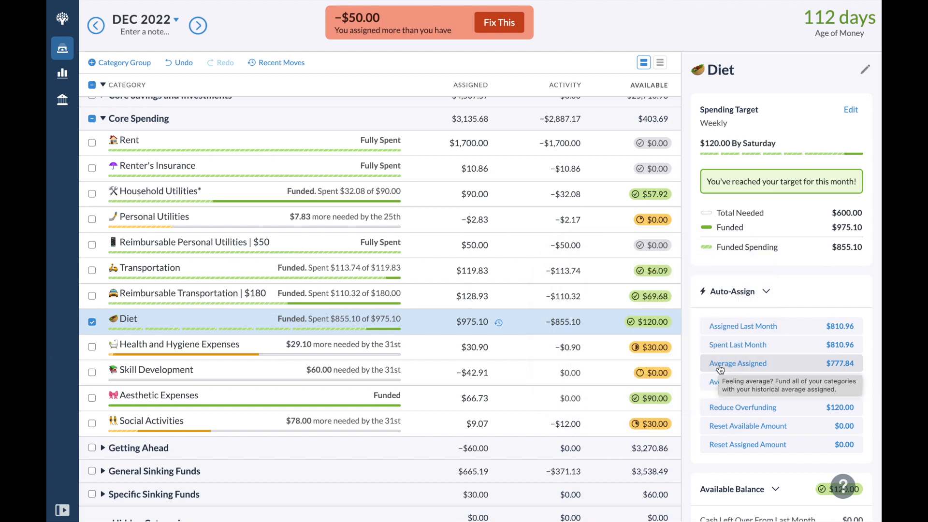
Step: Move $50 from the Aesthetic Expenses category back to Ready to Assign
{"action": "left_click", "coordinate": [659, 398]}
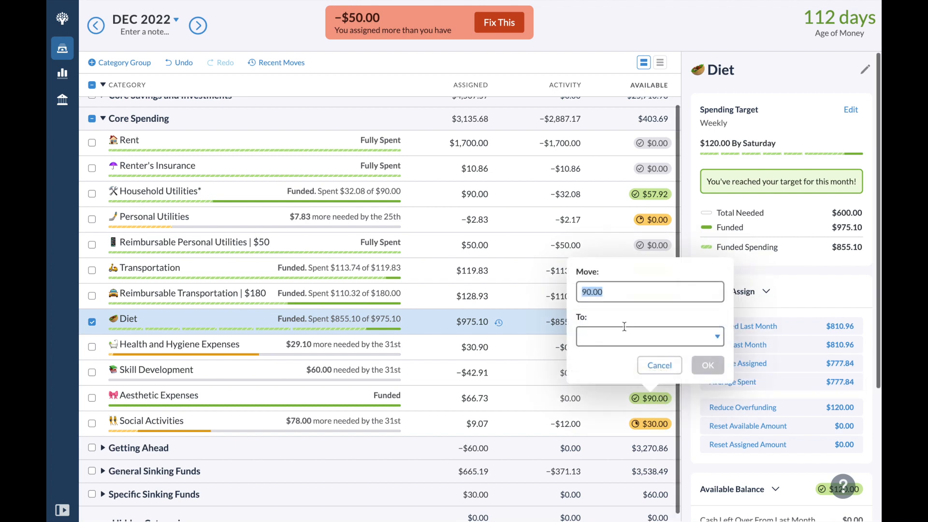
{"action": "type", "text": "50"}
{"action": "left_click", "coordinate": [594, 336]}
{"action": "type", "text": "rea"}
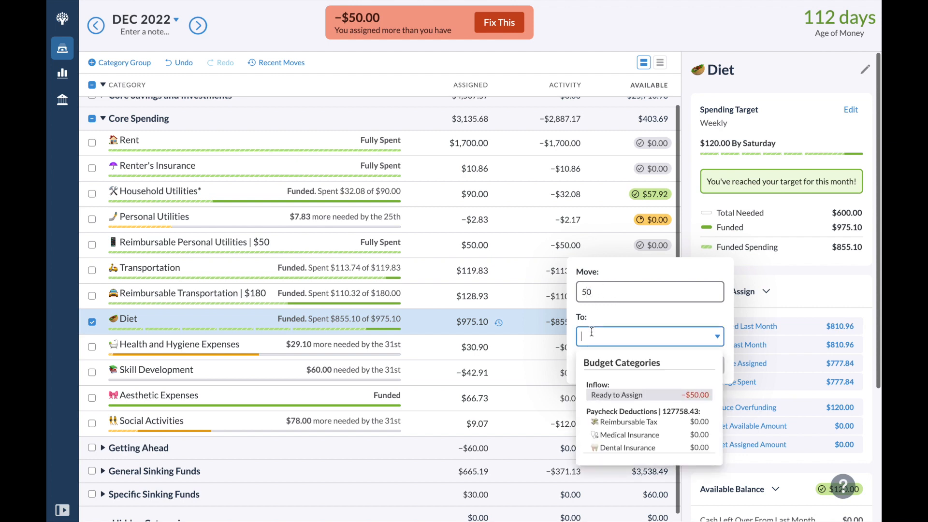
{"action": "type", "text": "dy"}
{"action": "left_click", "coordinate": [619, 394]}
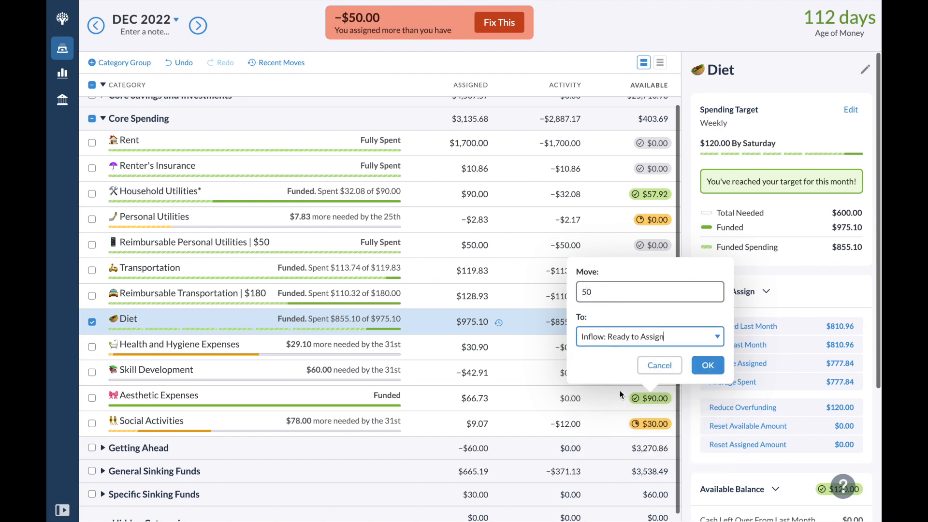
{"action": "left_click", "coordinate": [708, 367]}
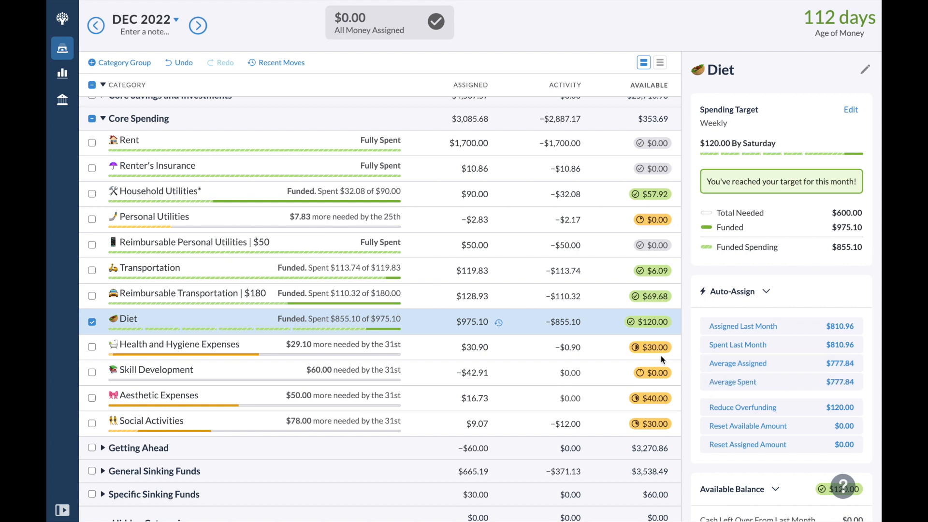
Step: Deselect the Diet category and examine the target details of Aesthetic Expenses and Health and Hygiene Expenses
{"action": "left_click", "coordinate": [91, 320]}
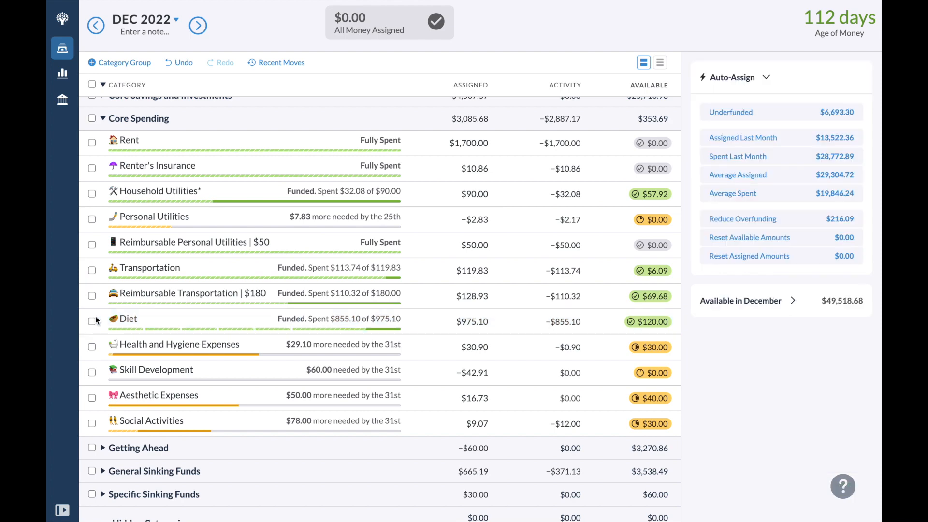
{"action": "left_click", "coordinate": [91, 398]}
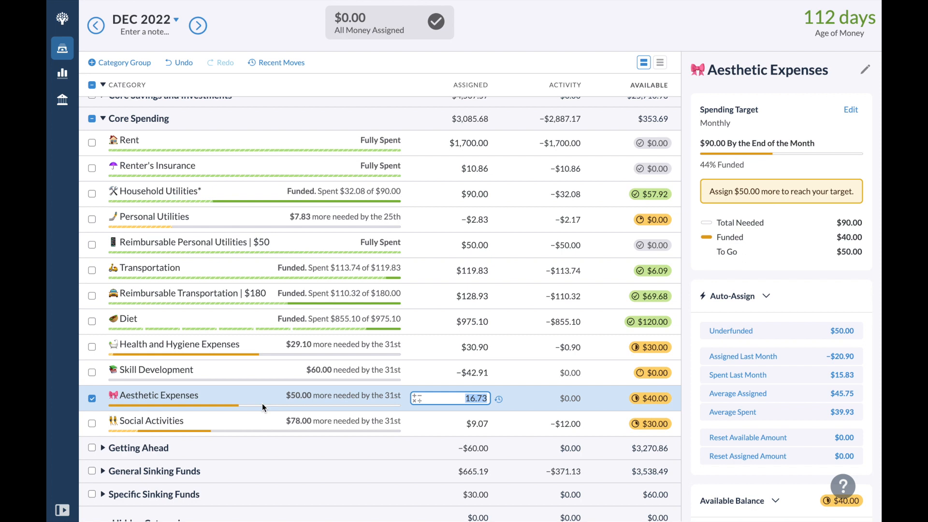
{"action": "left_click", "coordinate": [536, 355]}
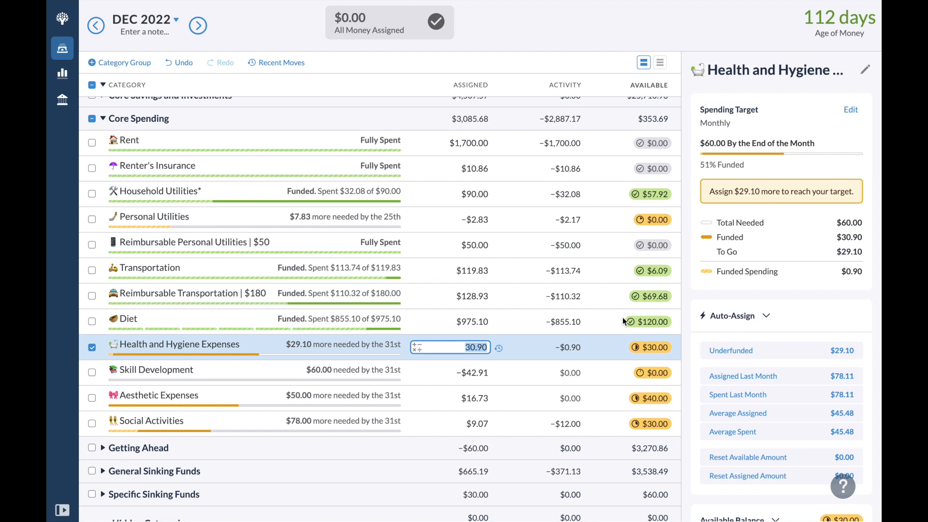
{"action": "mouse_move", "coordinate": [628, 326]}
{"action": "left_click", "coordinate": [92, 347]}
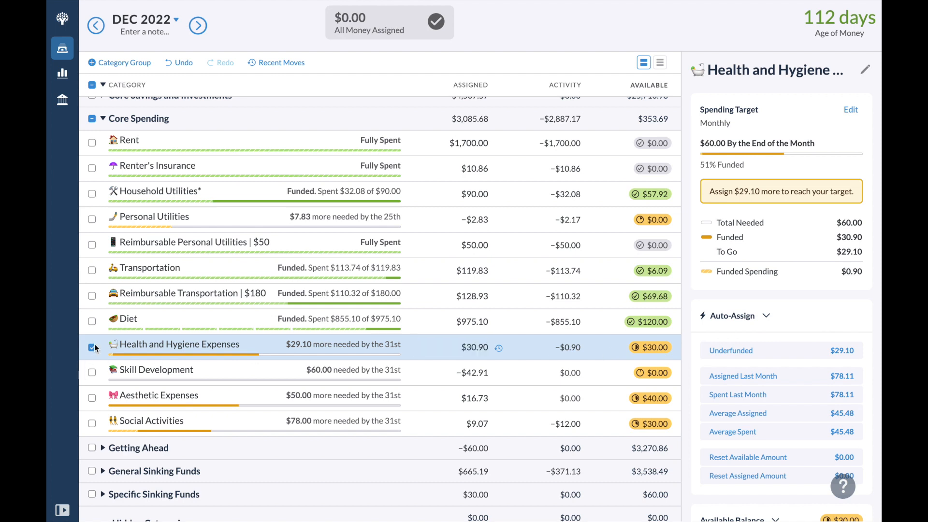